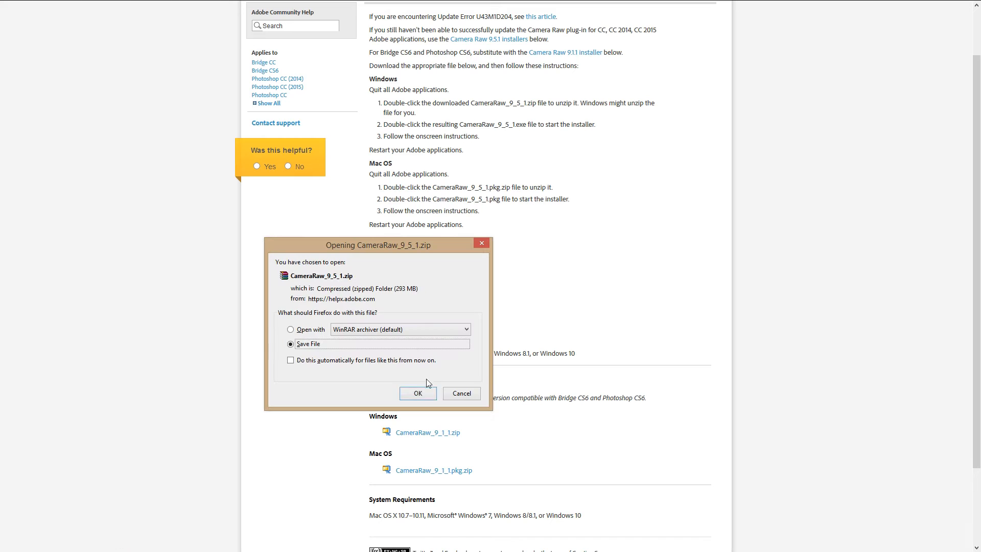
Download CameraRaw_9_5_1.zip with the Save File option
click(429, 392)
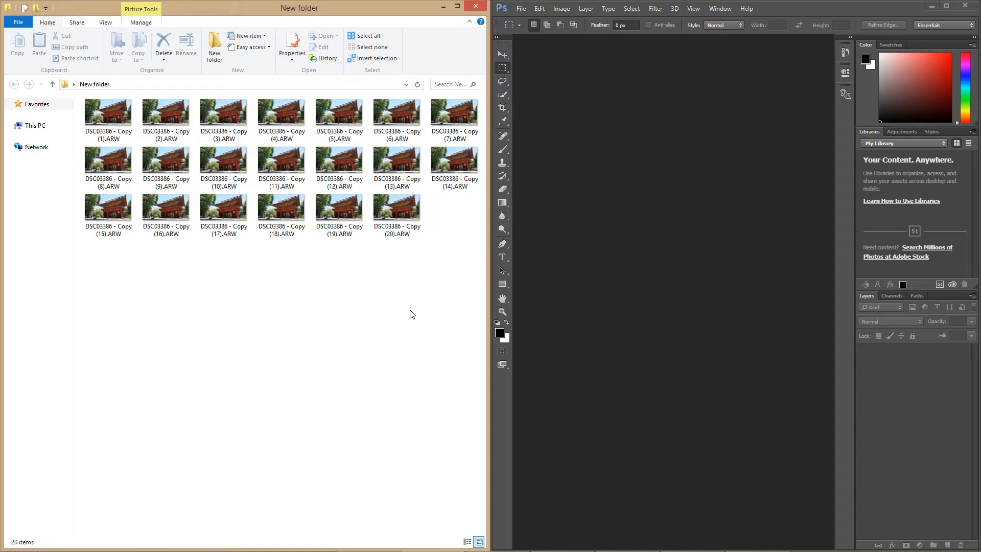
Open the folder's 20 ARW photos in Camera Raw and enable lens profile corrections for the first photo
drag(461, 310, 713, 210)
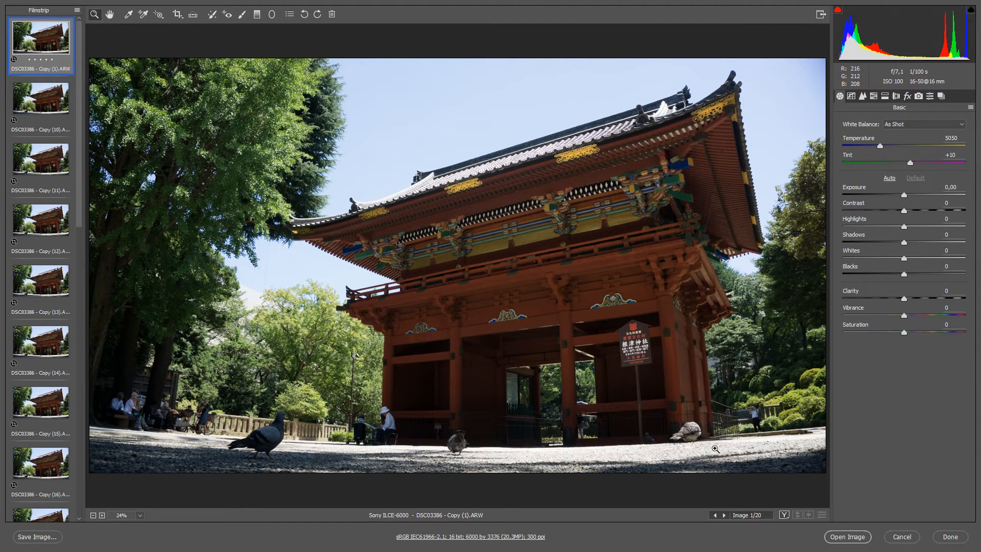
click(897, 96)
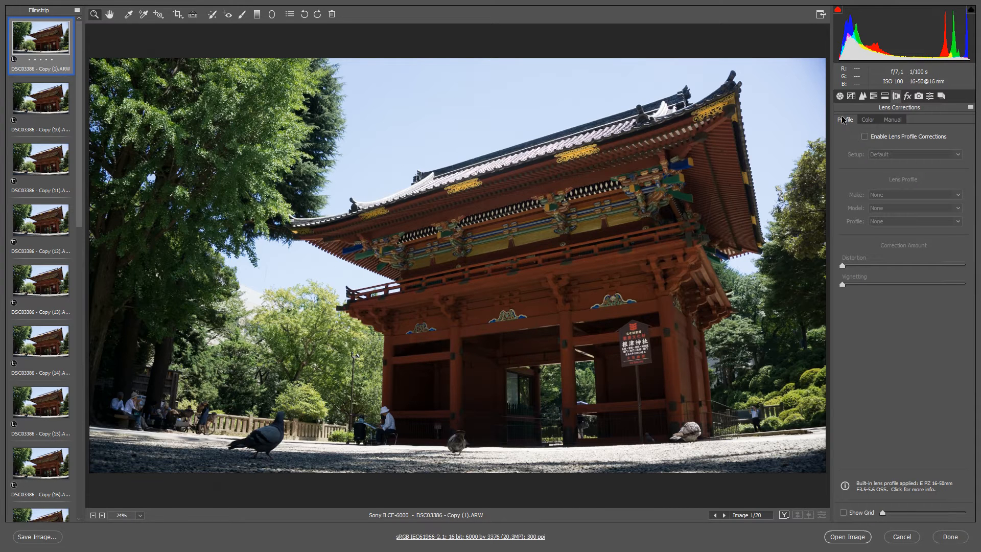
click(865, 137)
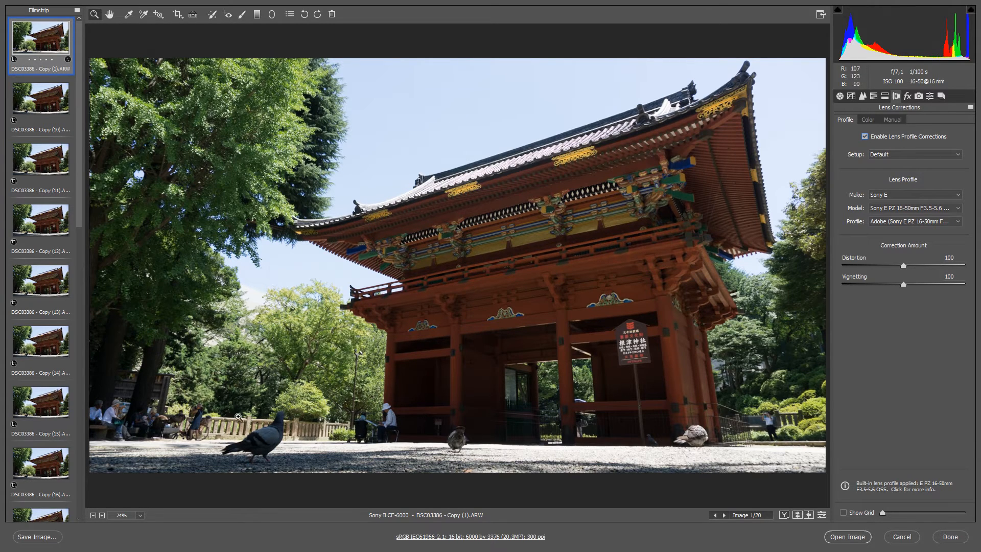
Examine the roof edge, tree branches and corner foliage at 200% zoom, and return to the fit-in-view size
click(140, 515)
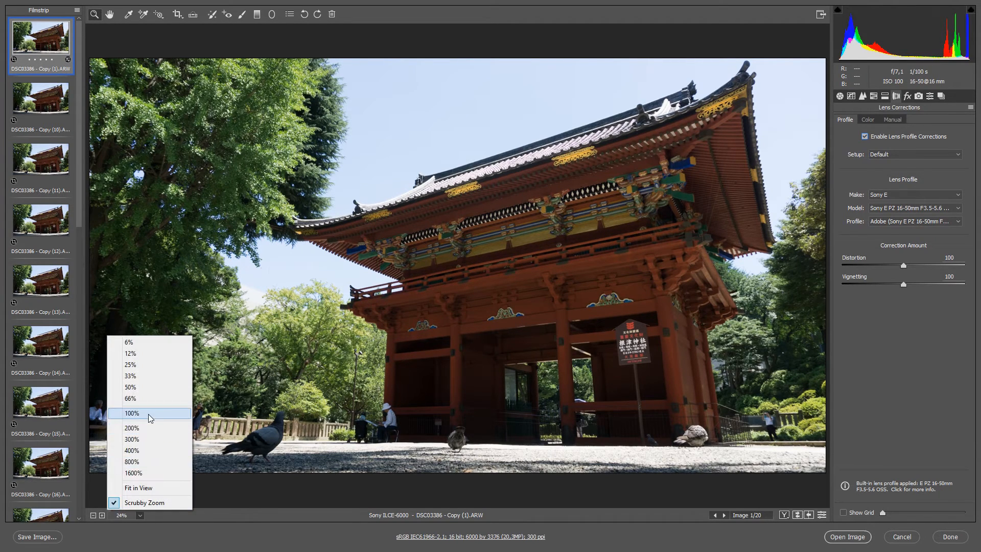
click(146, 427)
click(113, 16)
drag(247, 197, 671, 391)
drag(330, 193, 673, 376)
drag(424, 181, 629, 368)
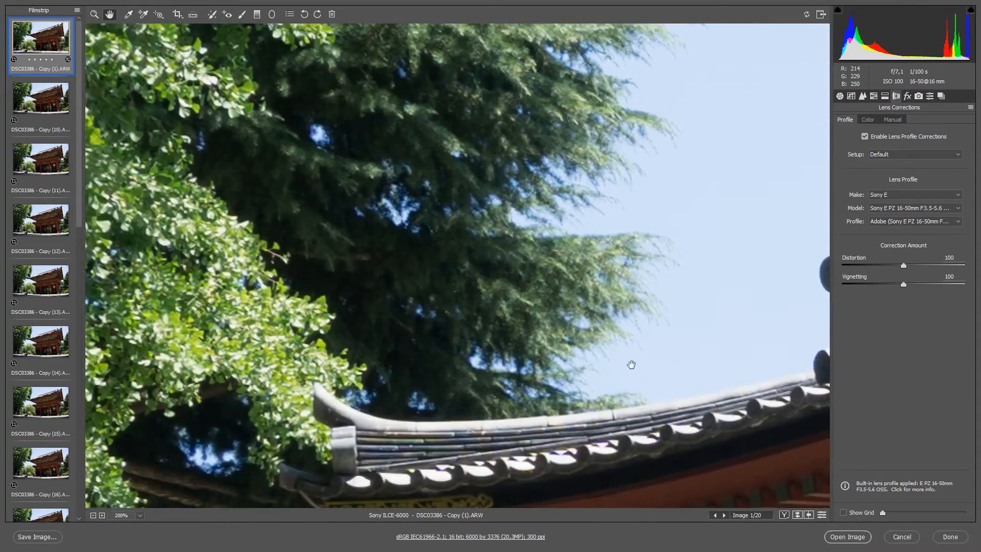
drag(358, 245, 660, 462)
drag(389, 240, 664, 409)
drag(650, 325, 546, 229)
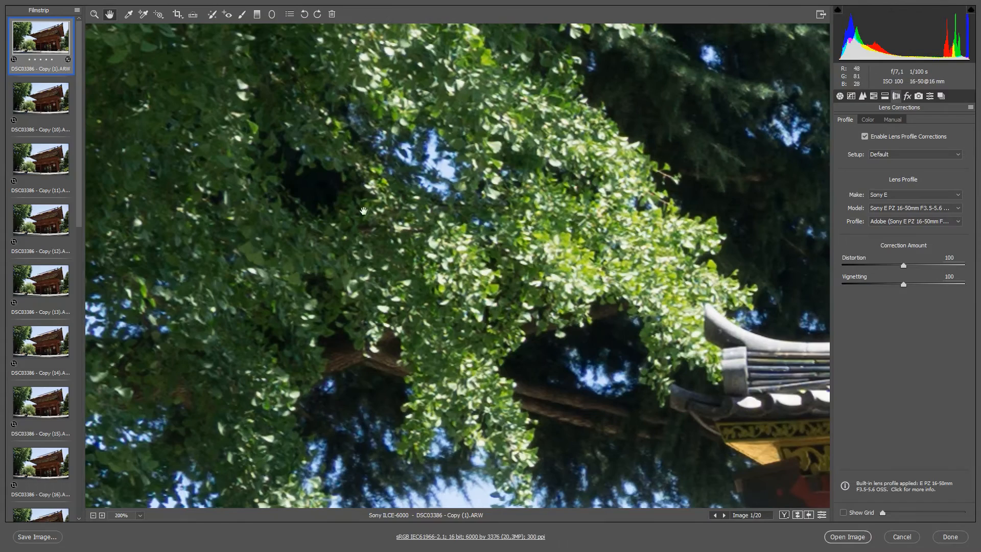
drag(383, 256, 433, 288)
drag(191, 129, 552, 389)
drag(263, 241, 771, 489)
drag(276, 169, 680, 424)
drag(341, 164, 417, 359)
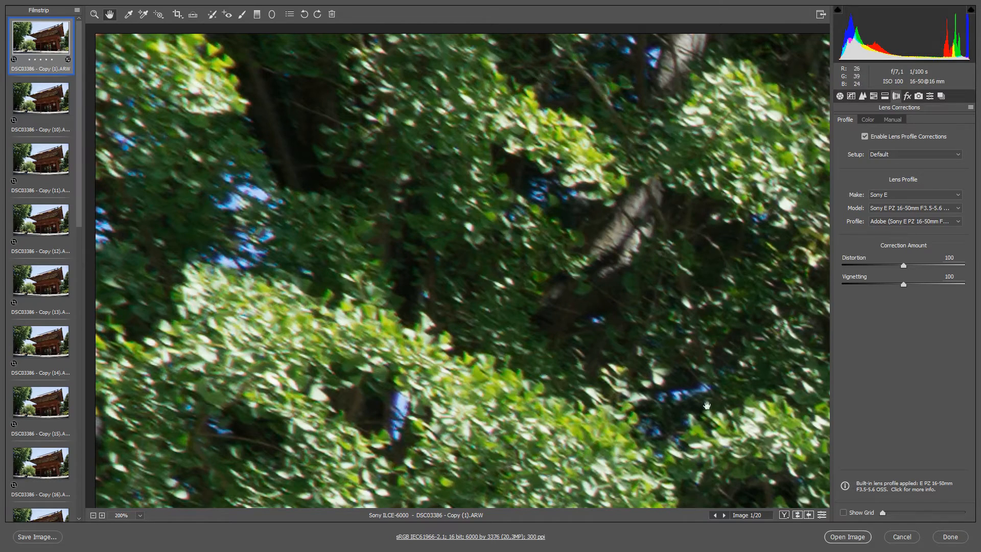
drag(695, 409, 640, 383)
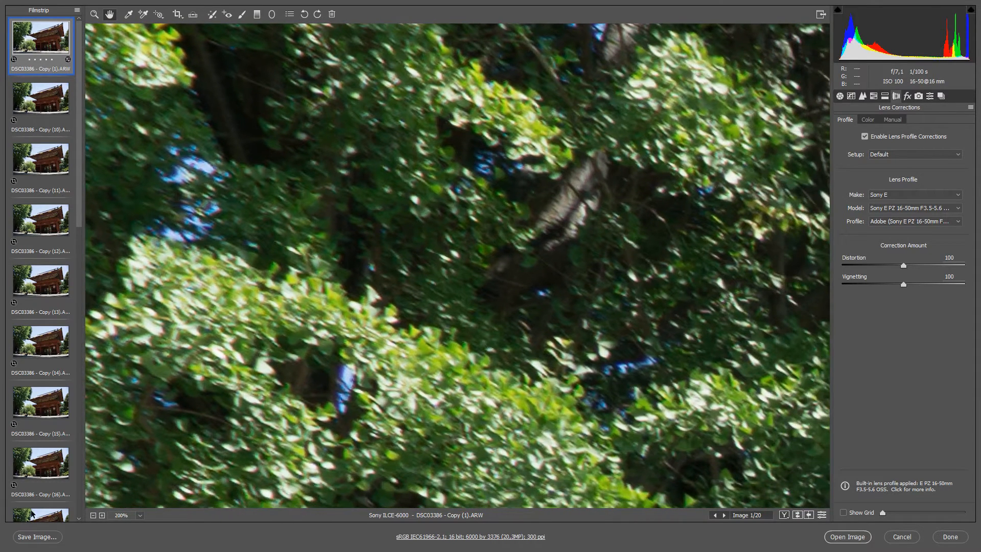
click(140, 516)
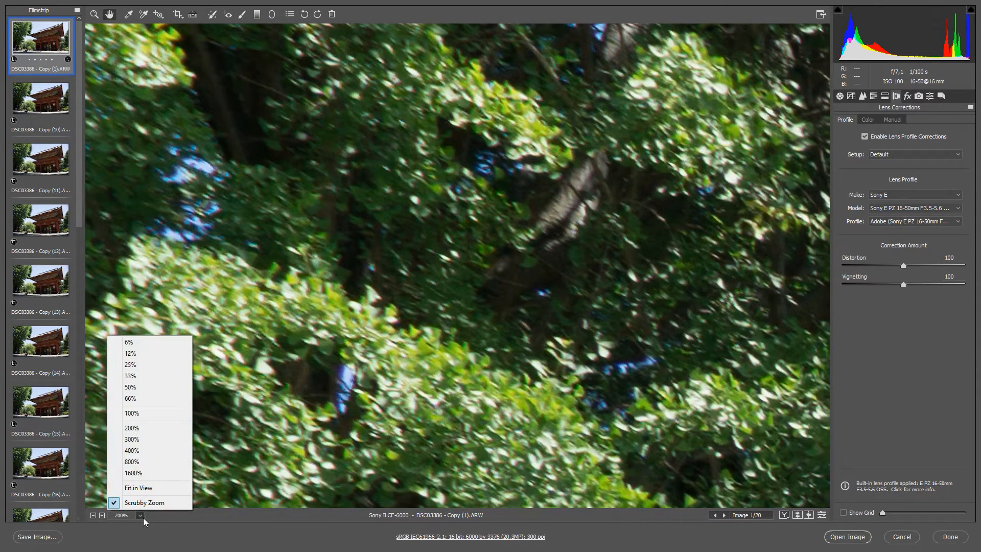
click(141, 490)
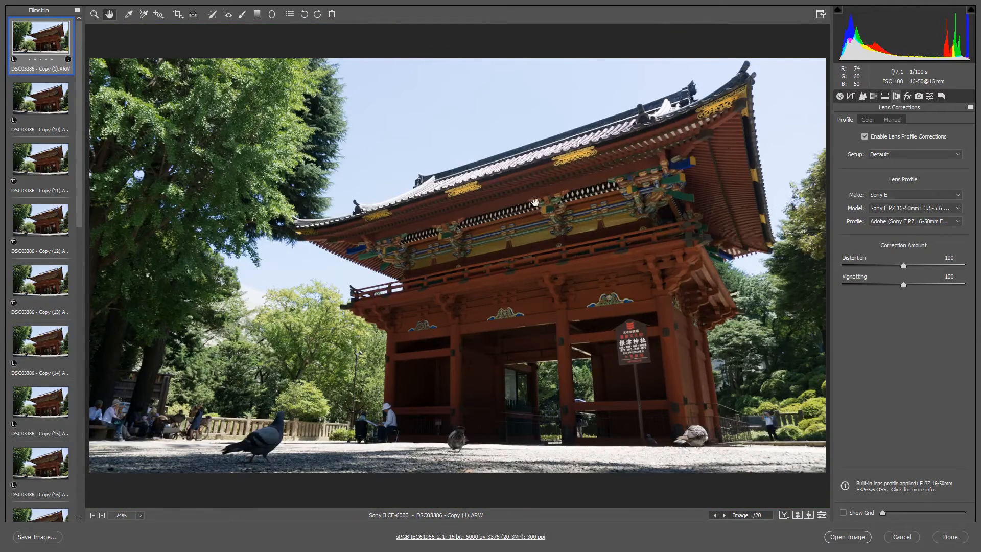
Compare the Auto, Daylight, Cloudy and As Shot white balance presets on the first photo
click(840, 96)
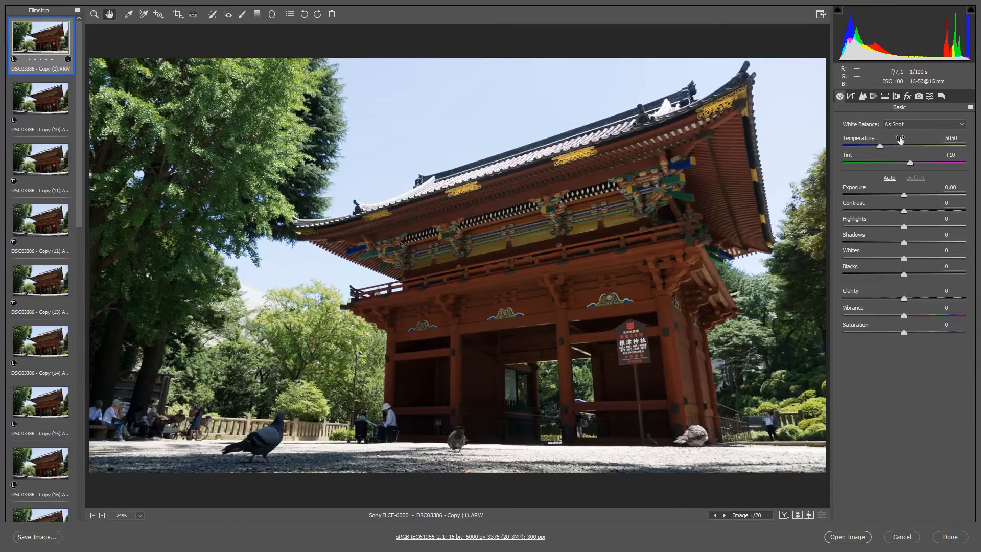
click(963, 127)
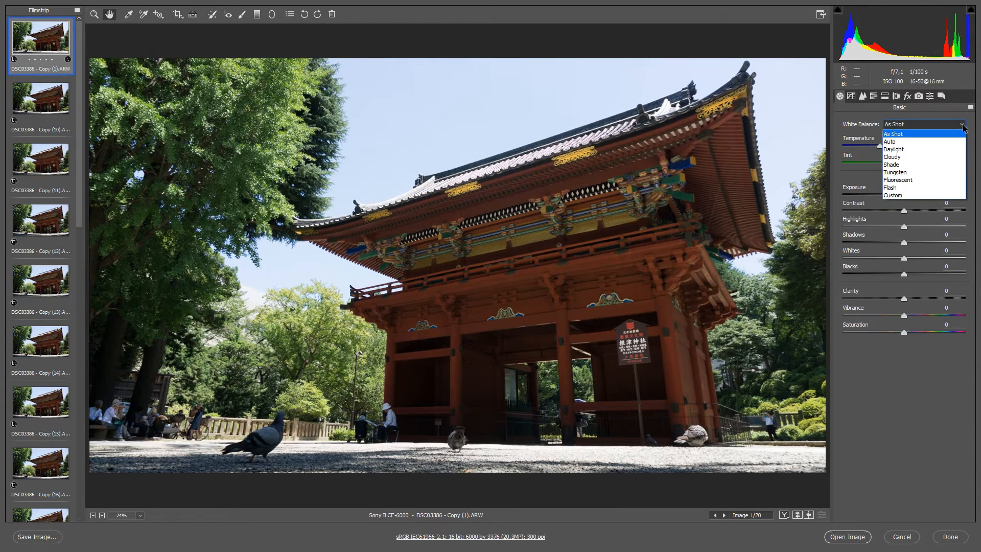
click(894, 141)
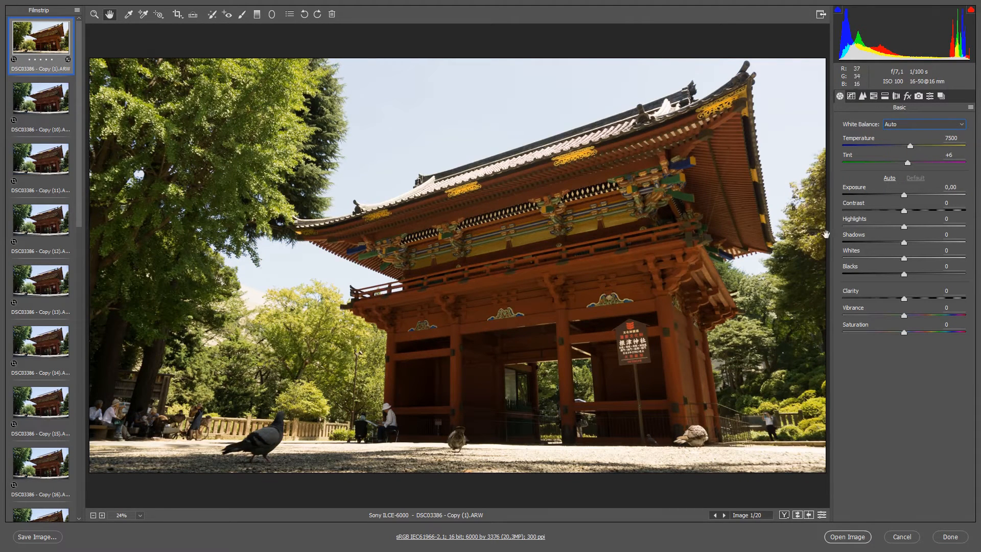
click(962, 123)
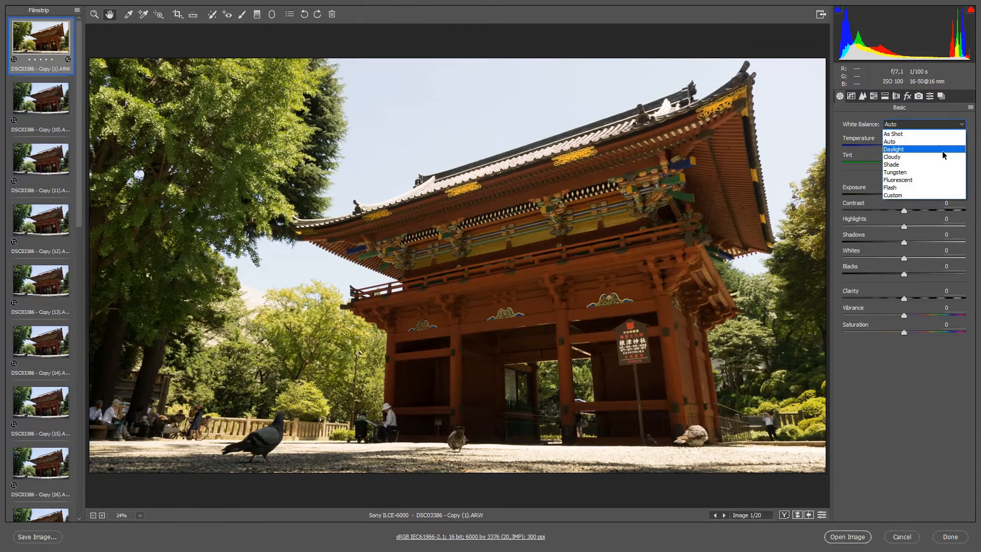
click(942, 152)
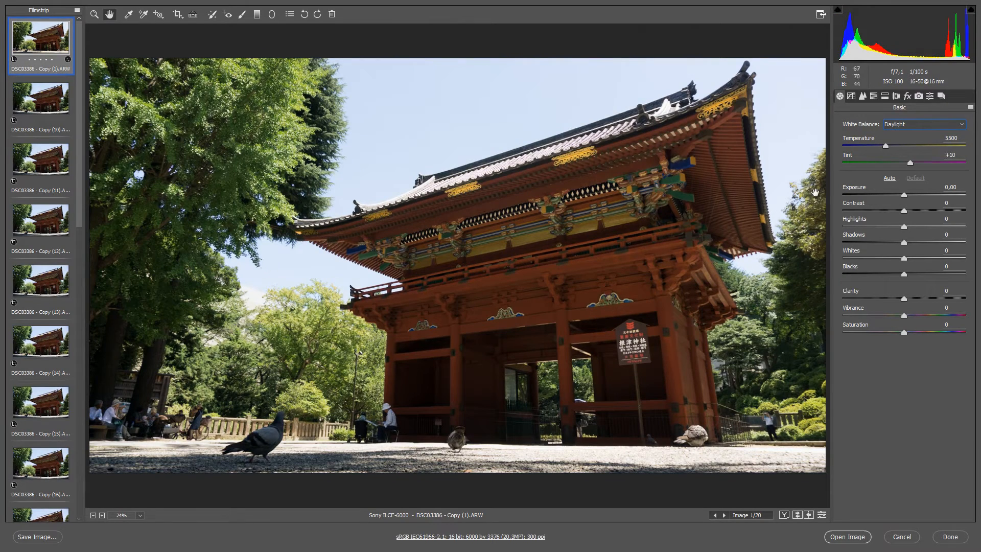
click(963, 125)
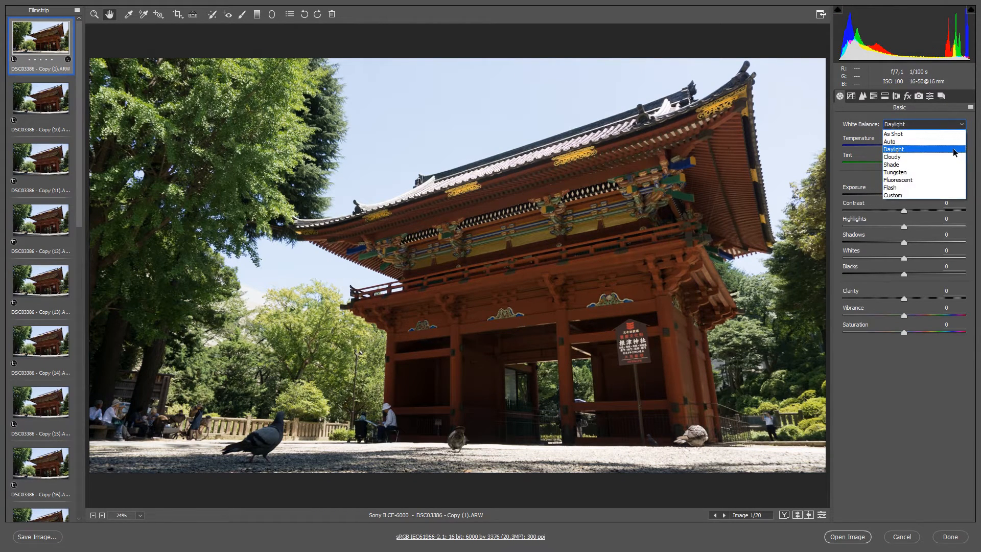
click(952, 158)
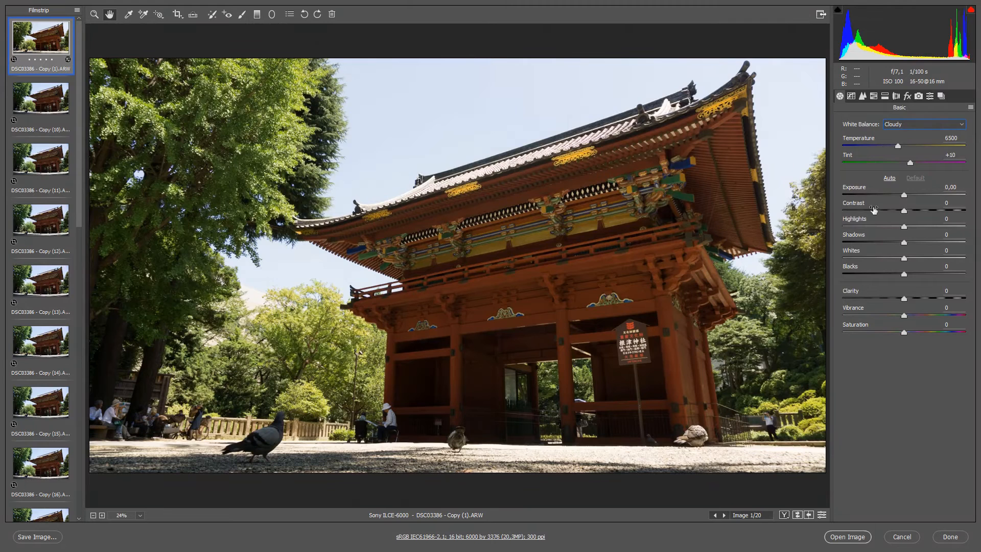
click(962, 126)
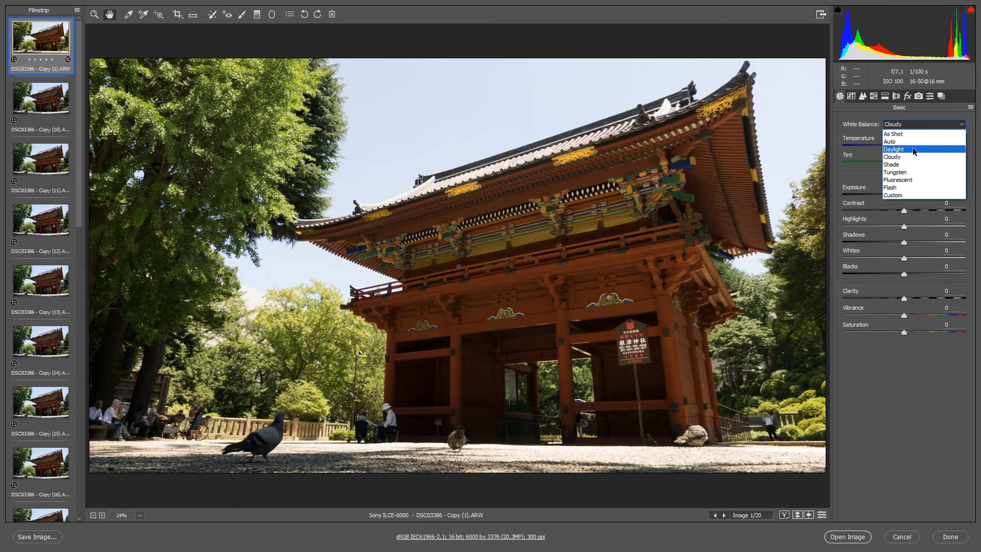
click(912, 149)
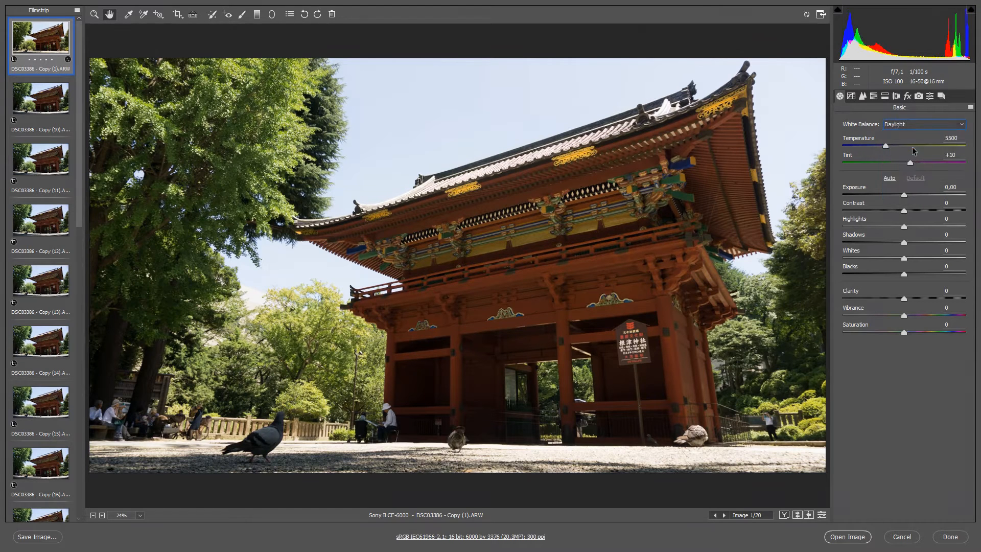
click(962, 126)
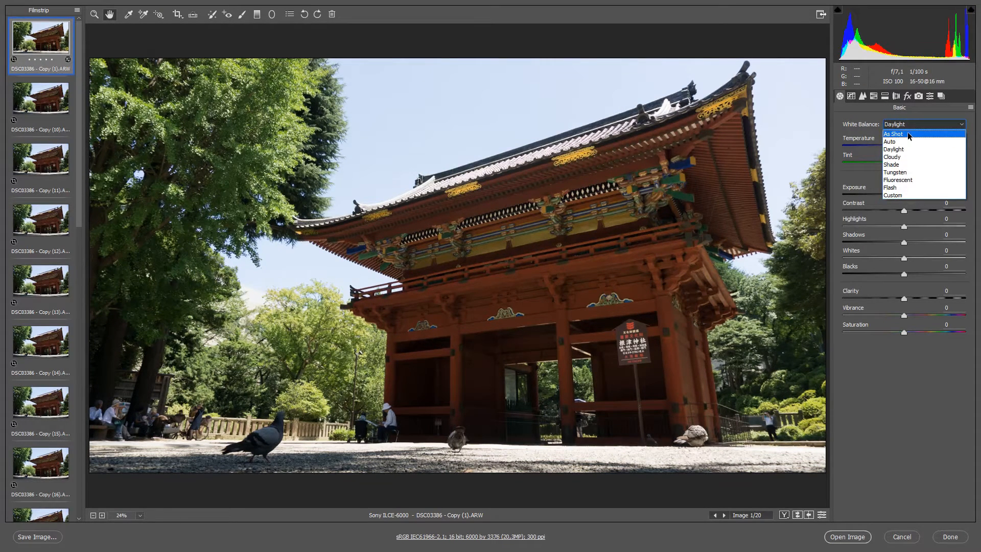
click(908, 133)
Set the photo's white balance to Daylight
click(963, 125)
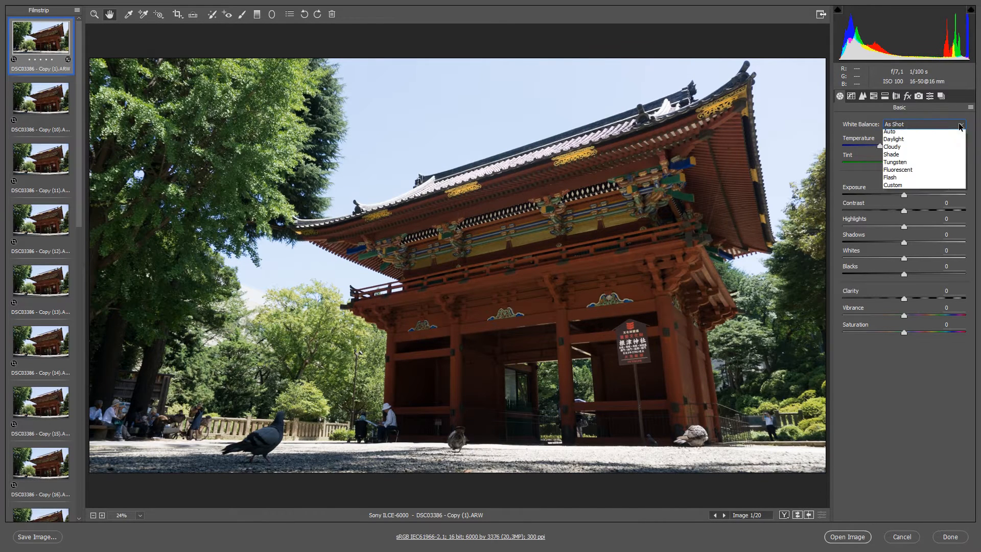
click(931, 148)
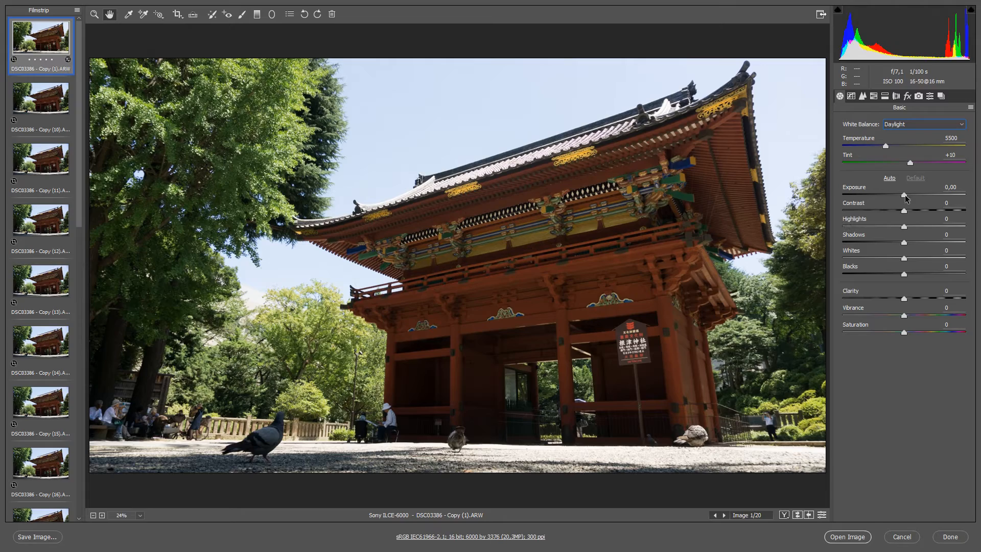
Try the photo's Exposure at -3.20 and +2.10, and reset it to 0
drag(905, 195, 866, 196)
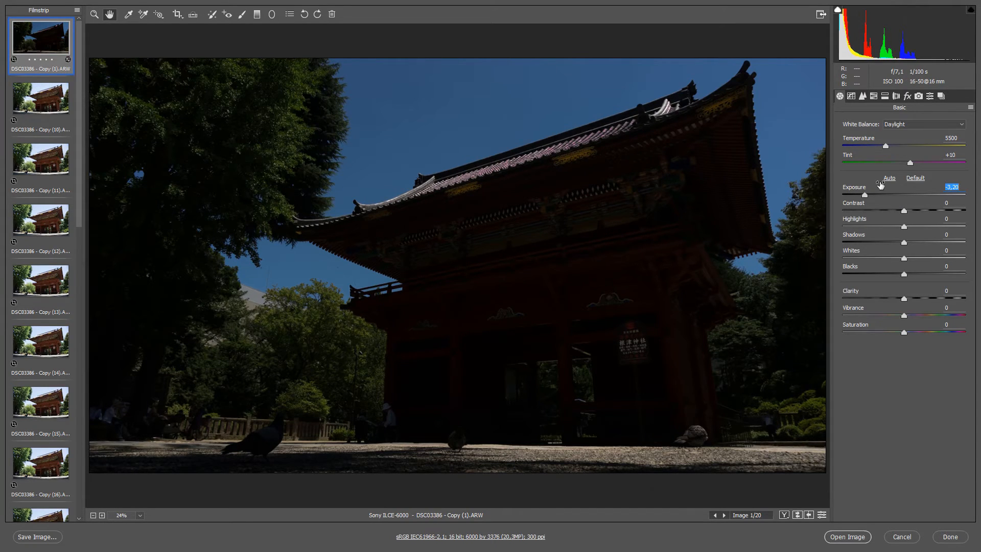
drag(864, 195, 903, 202)
drag(922, 202, 929, 199)
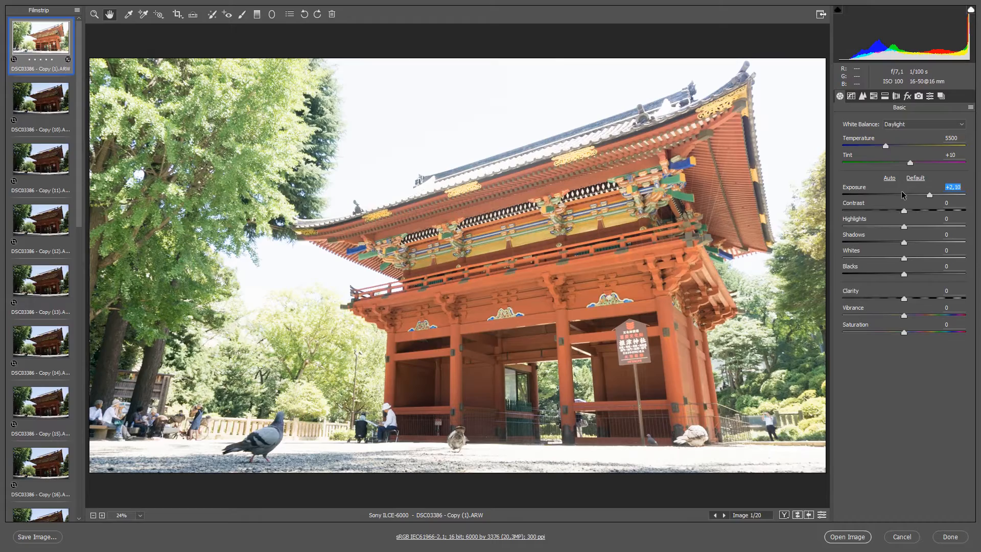
drag(929, 195, 916, 196)
text(0)
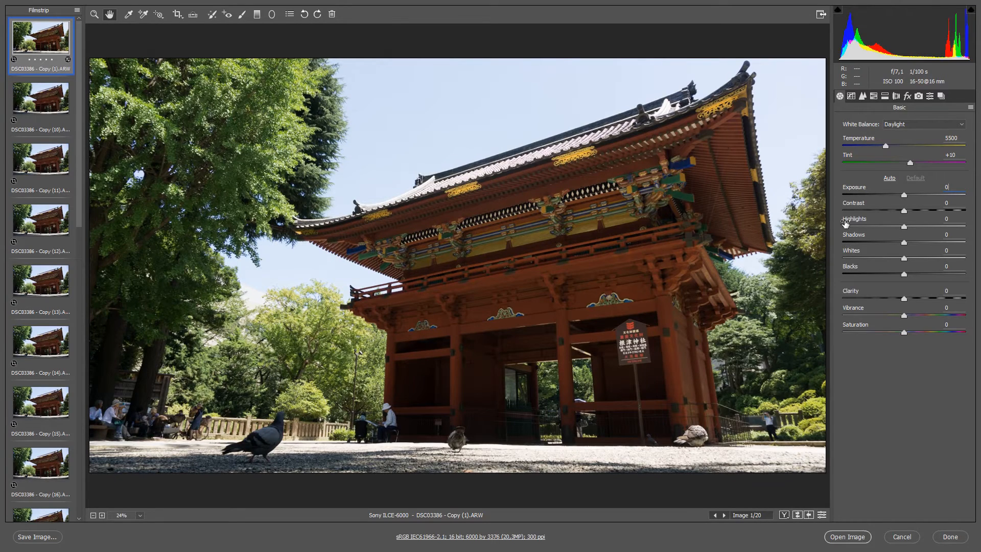
Set the photo's Highlights to -98, Shadows to +70 and Contrast to +28
click(905, 228)
drag(905, 228, 845, 230)
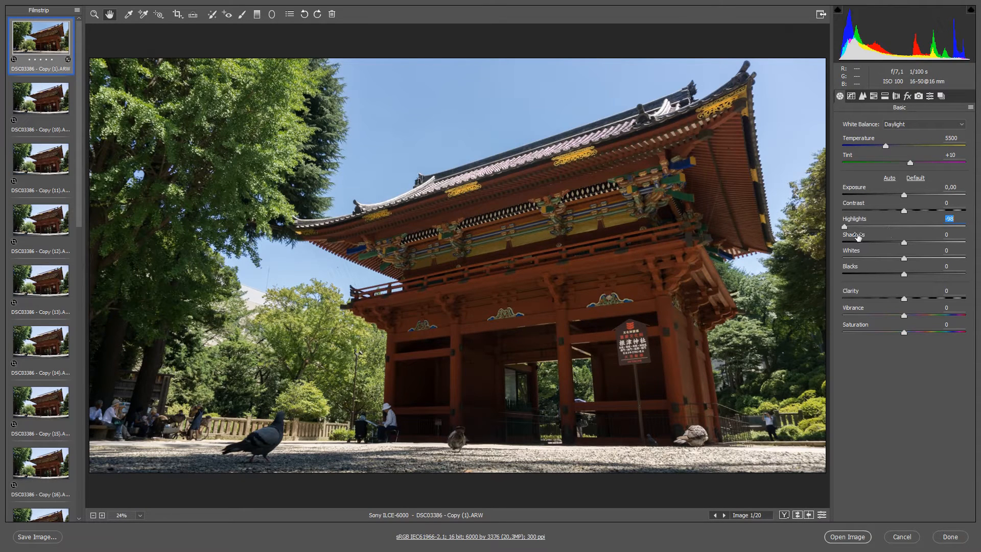
drag(905, 243, 948, 244)
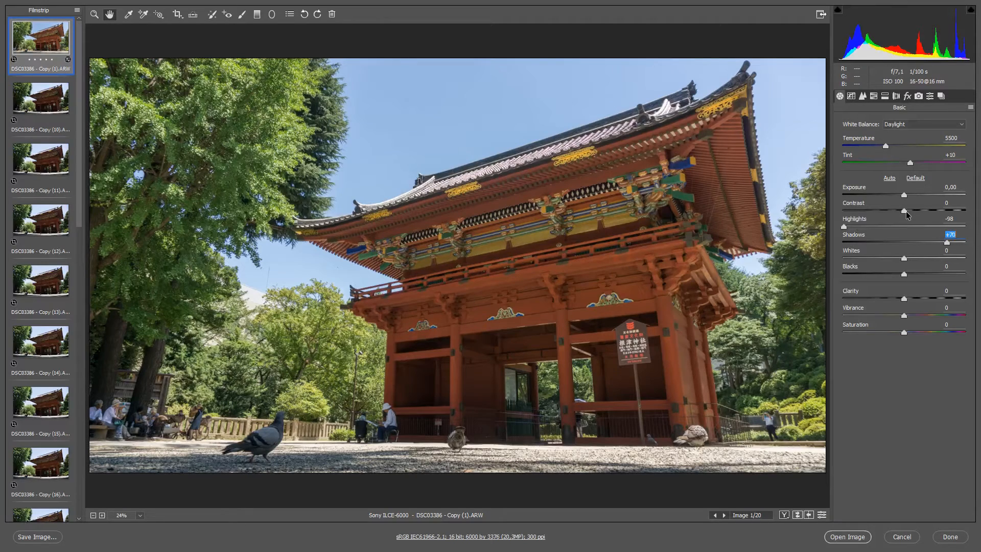
drag(906, 210, 923, 215)
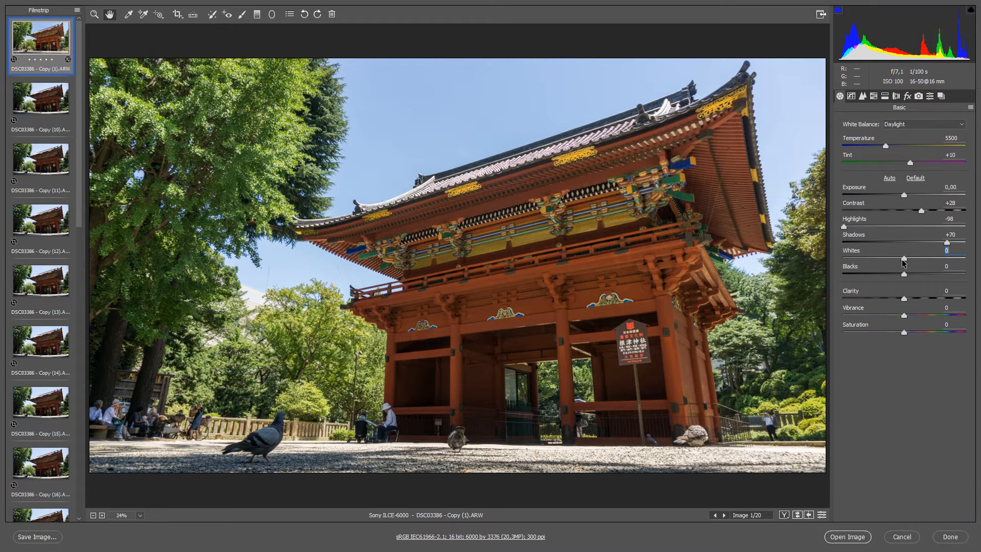
Set Whites to -30, and try Blacks at +31 before resetting Blacks to 0
drag(903, 261, 866, 265)
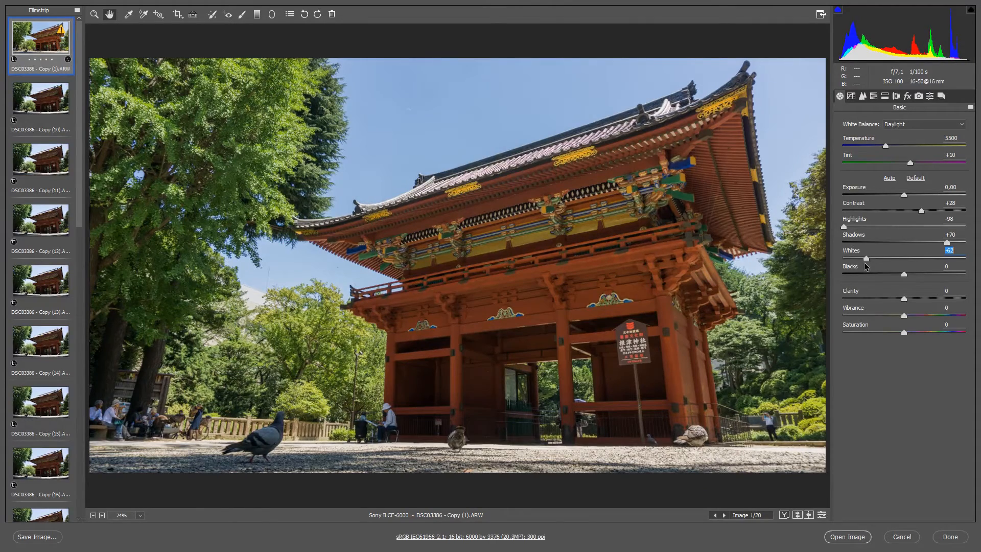
drag(867, 266, 924, 310)
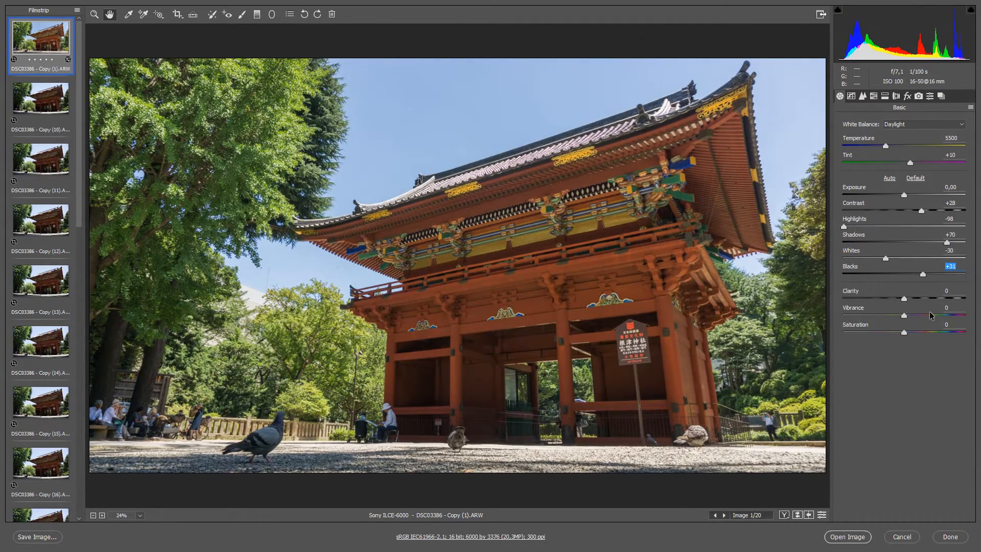
text(0)
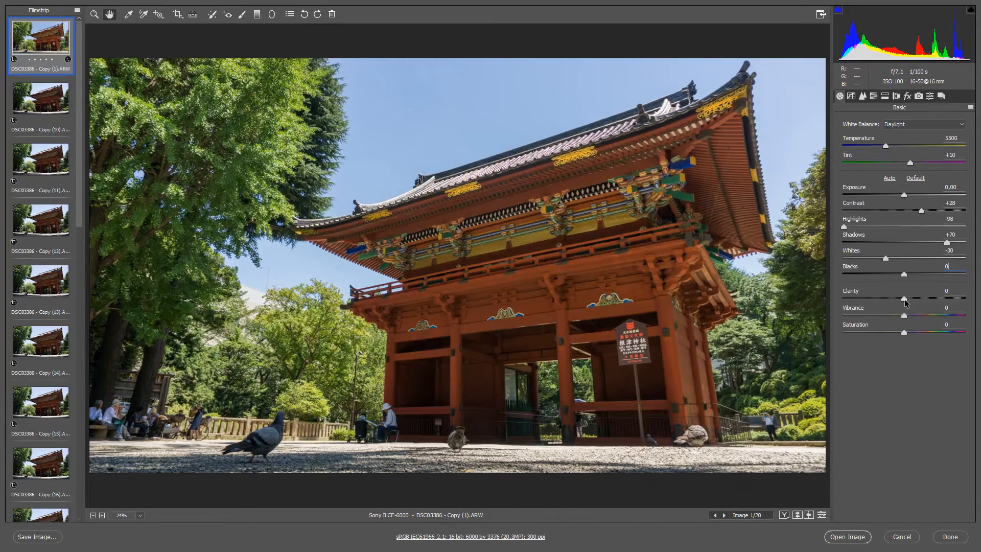
Try Clarity at +90 and reduce it to +5
drag(905, 302, 961, 302)
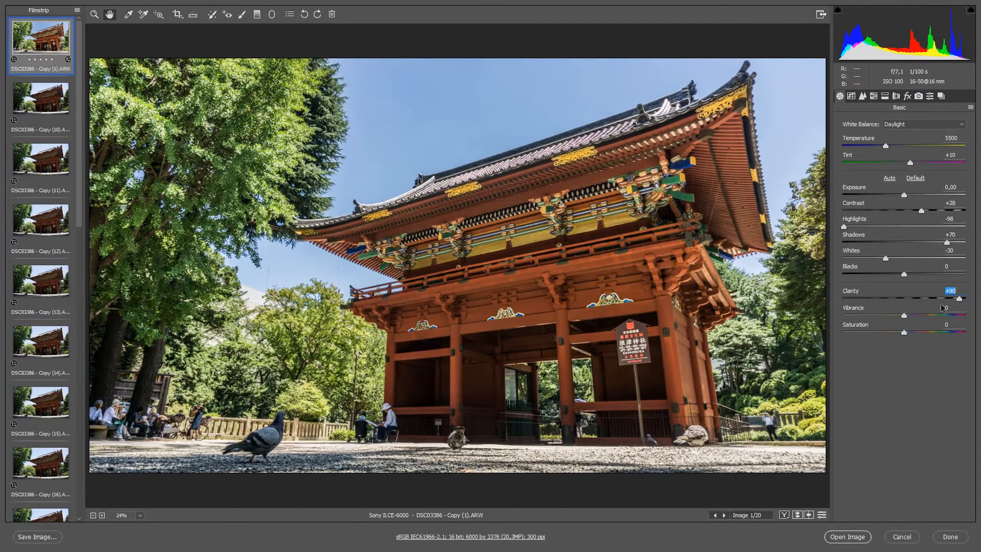
drag(960, 303, 908, 301)
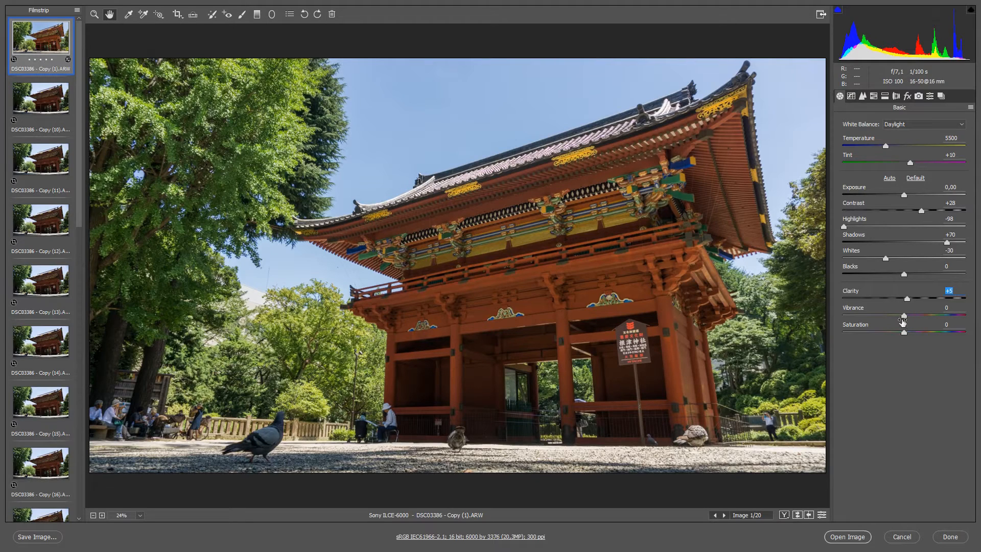
Try the photo's Vibrance at -100, and set it to -4
drag(904, 317, 842, 325)
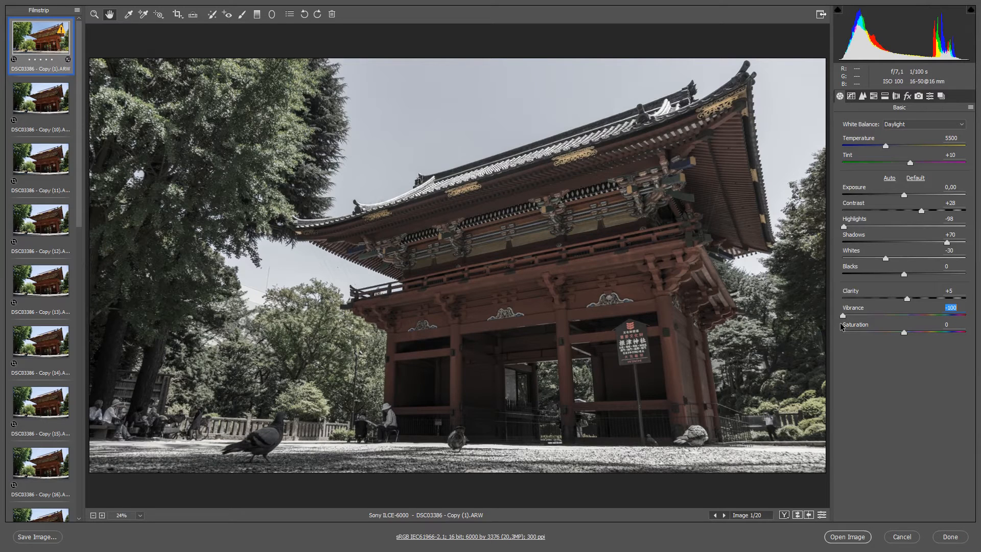
drag(843, 327, 903, 326)
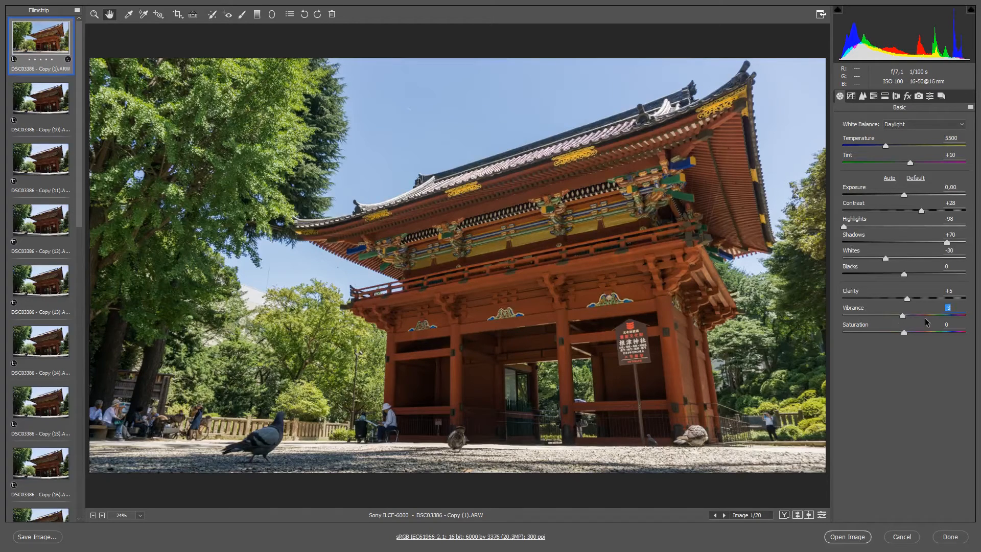
drag(903, 316, 902, 317)
Set the photo's Exposure to -0.15 and Shadows to +78
click(904, 195)
drag(904, 197, 902, 195)
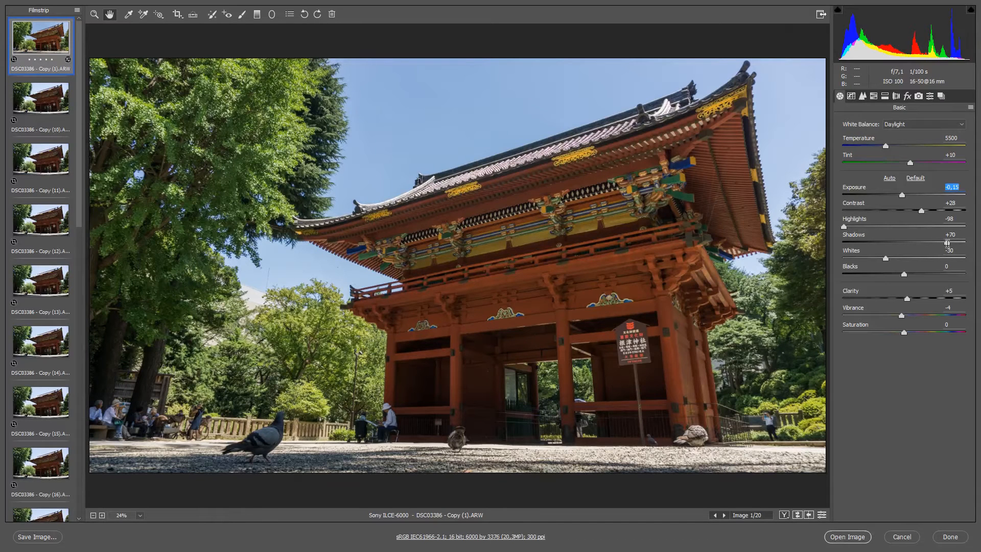
click(948, 249)
click(948, 243)
drag(948, 244, 952, 243)
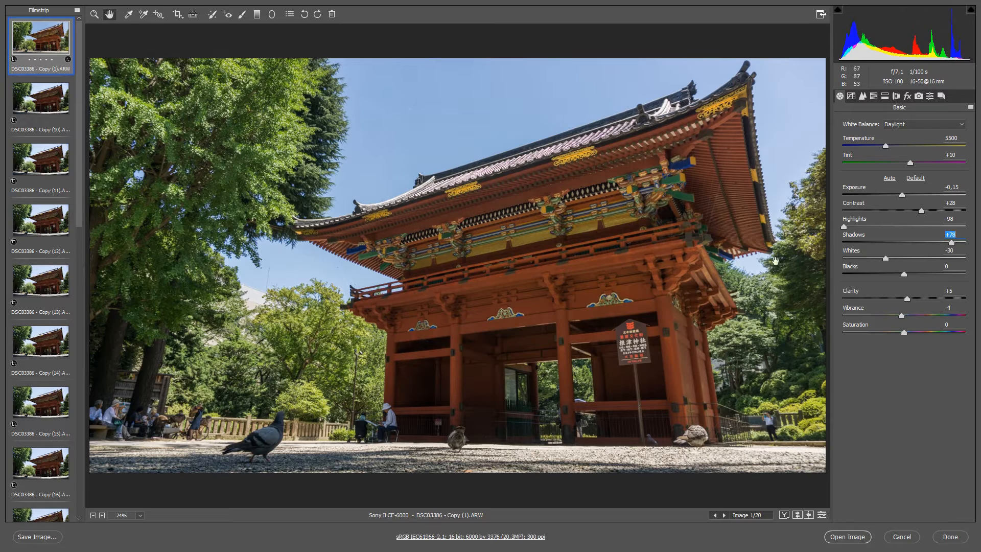
click(578, 403)
Try lowering the Lights value of the parametric tone curve and reset it to 0
click(851, 96)
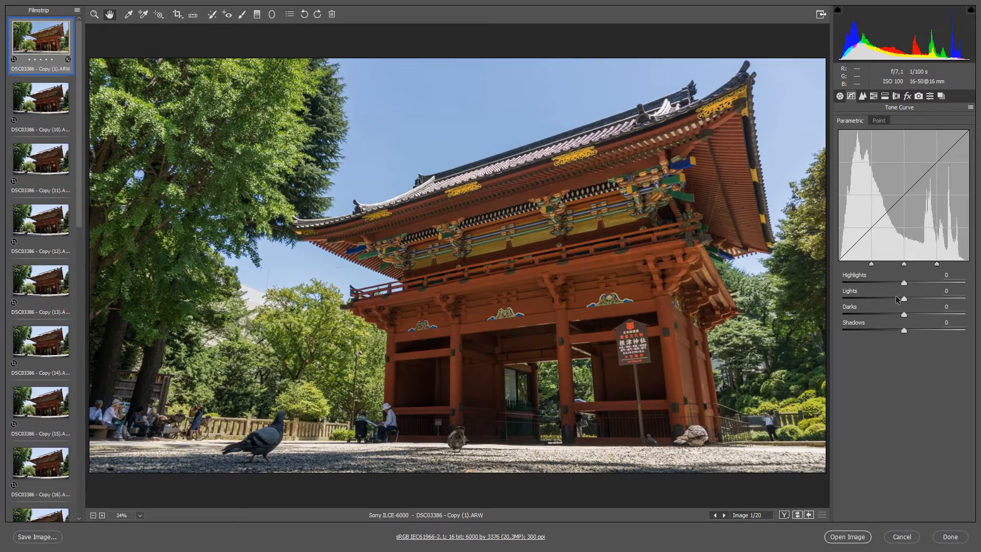
drag(905, 299, 873, 300)
double_click(868, 299)
Set the sharpening Masking to 75
click(863, 97)
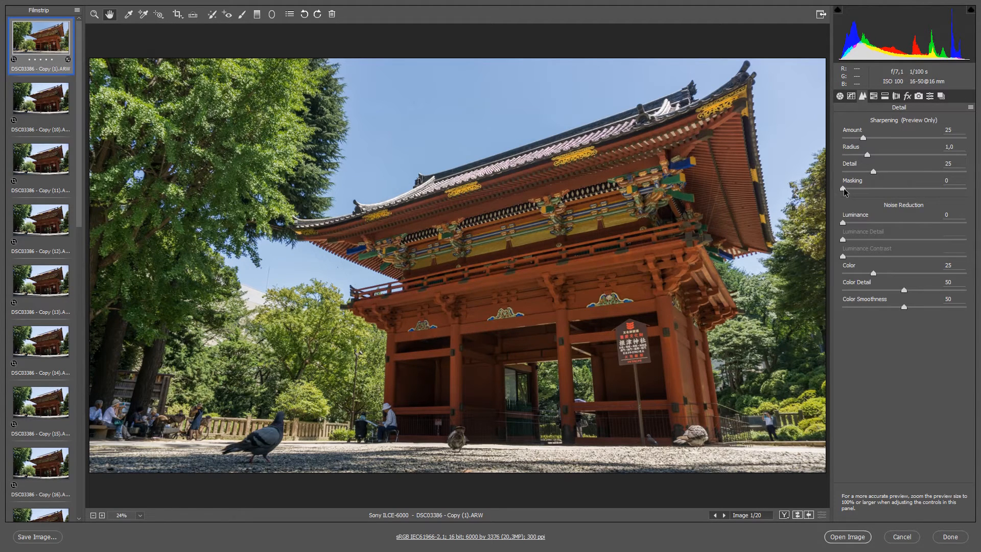
drag(843, 189, 914, 217)
drag(908, 190, 935, 191)
Inspect the roof carvings and eaves at 200% magnification and set the sharpening Amount to 90
click(140, 515)
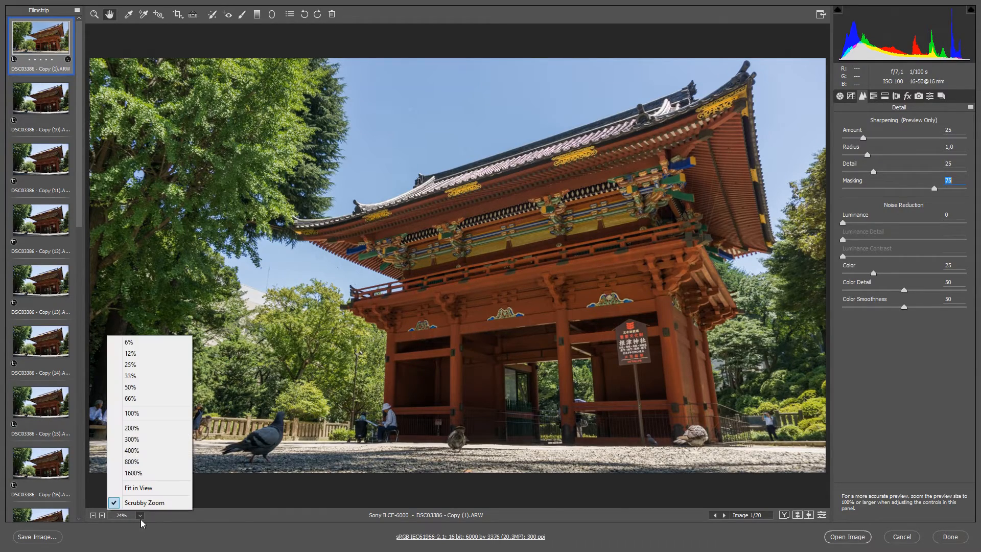
click(153, 430)
drag(281, 94, 673, 329)
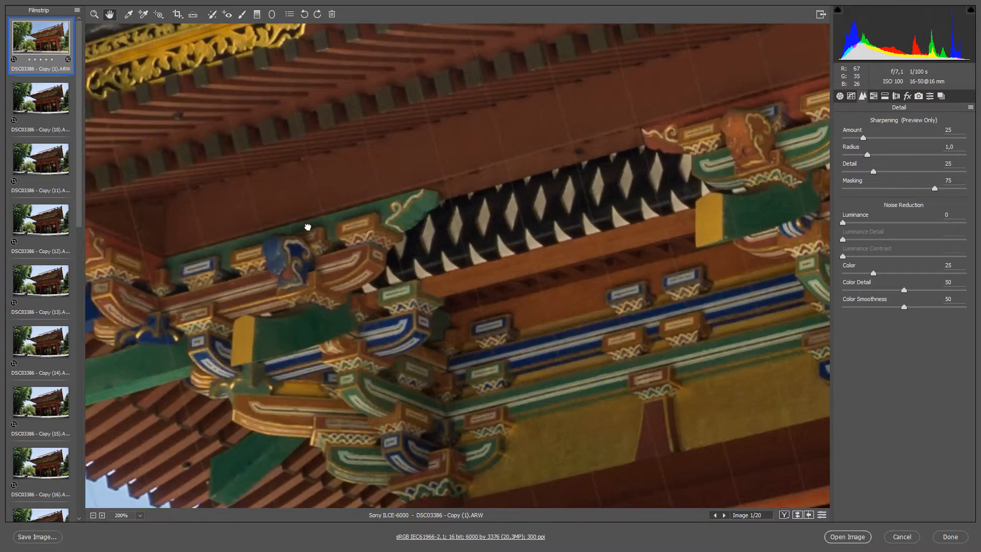
drag(307, 226, 633, 383)
drag(300, 302, 668, 228)
drag(465, 263, 353, 208)
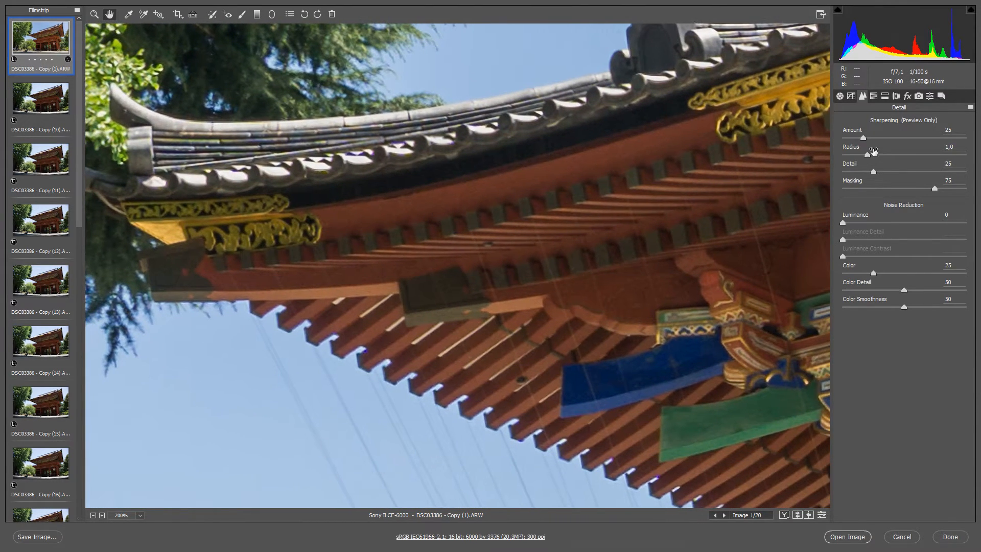
drag(864, 139, 893, 140)
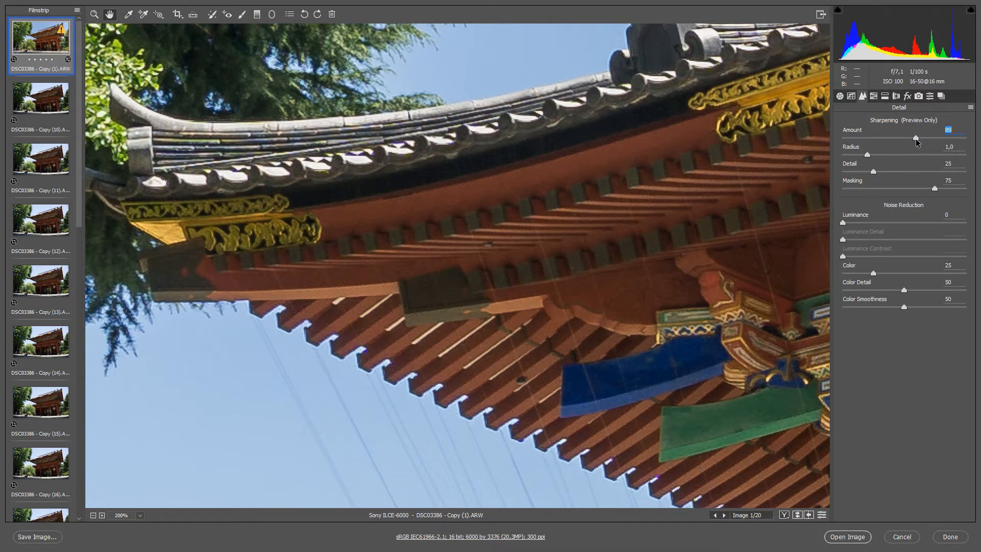
Try sharpening Radius at 3.0 and return it to 1.0, and try a higher sharpening Detail before undoing it
click(864, 155)
drag(863, 157, 970, 178)
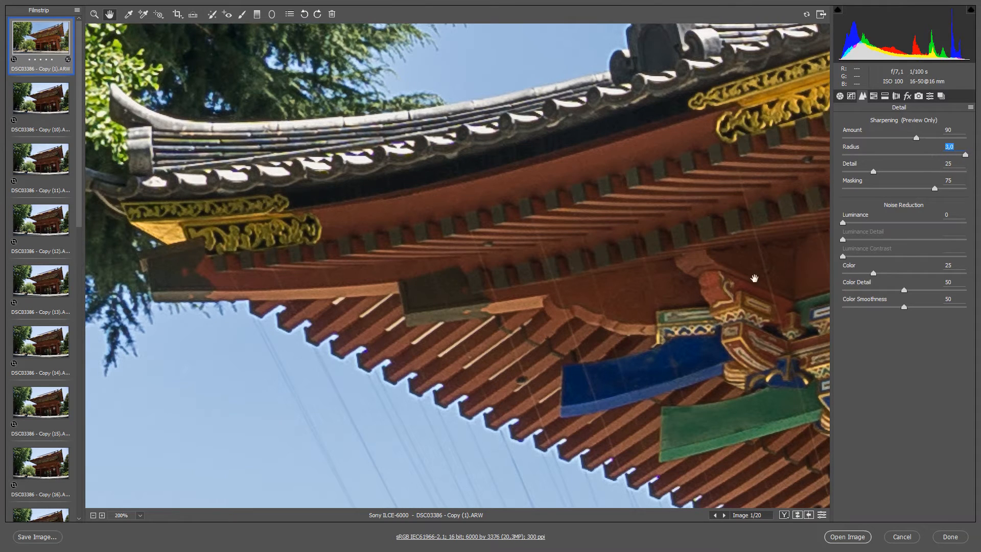
drag(965, 155, 869, 159)
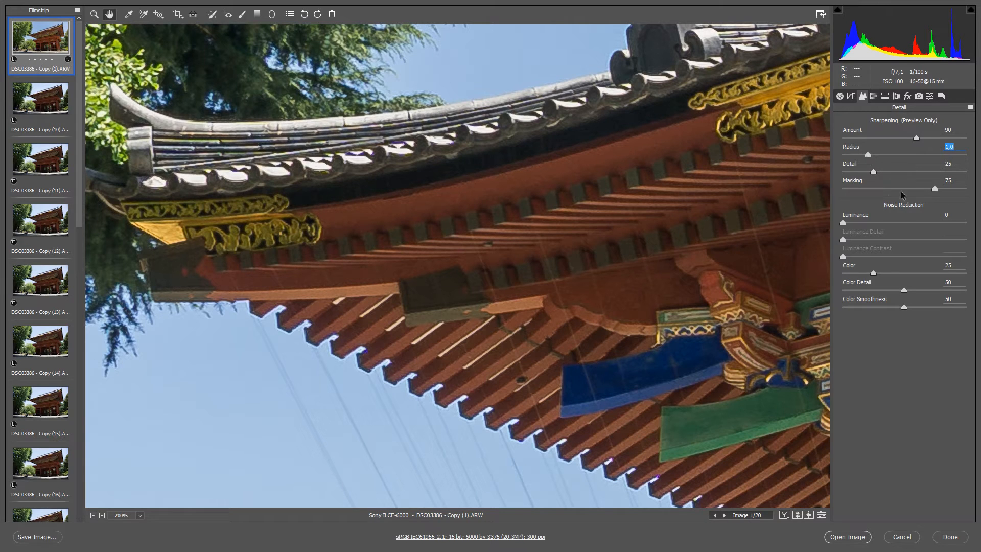
drag(873, 171, 942, 202)
key(ctrl+z)
Try Luminance noise reduction at 100 on the roof details and reset it to 0
drag(843, 223, 903, 224)
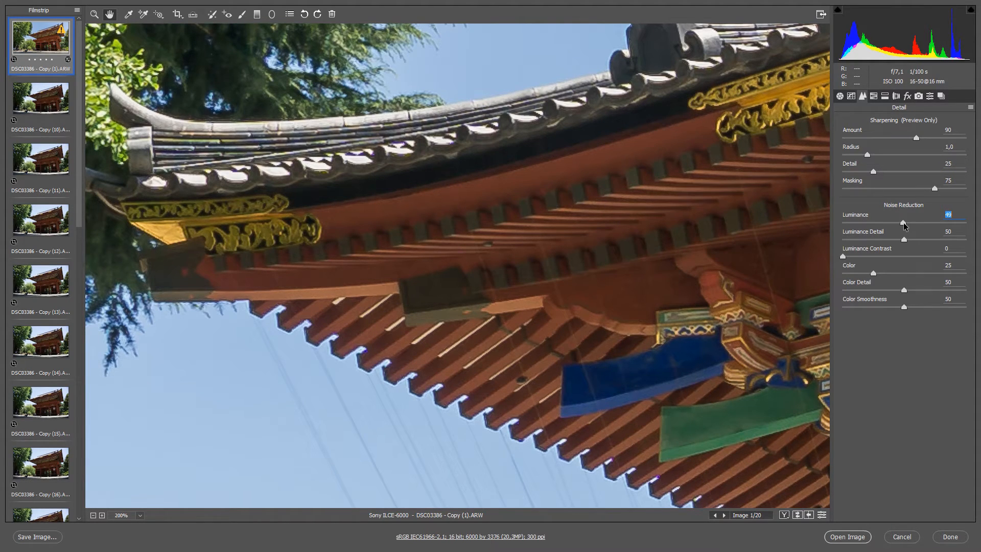
drag(904, 225, 978, 234)
drag(674, 309, 603, 271)
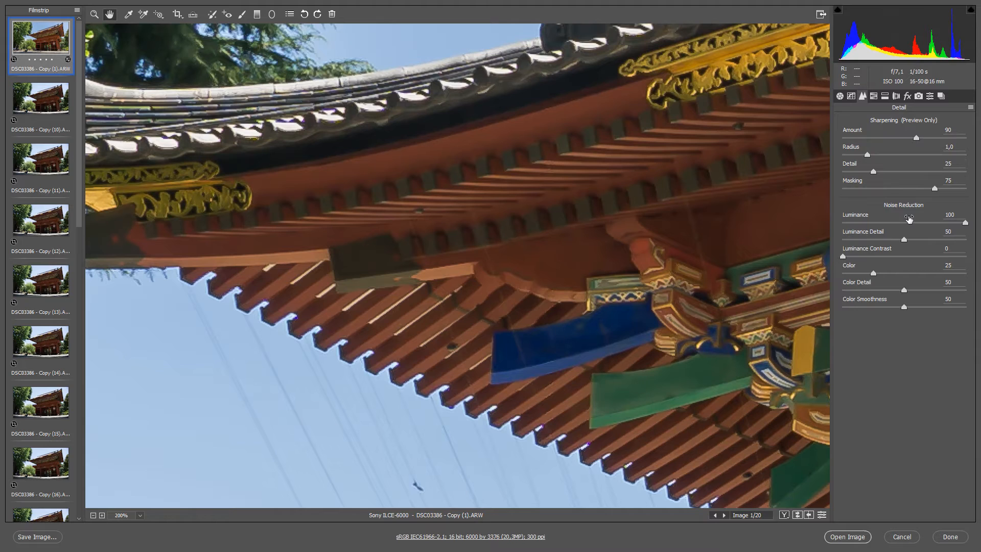
drag(966, 223, 844, 231)
drag(622, 325, 613, 330)
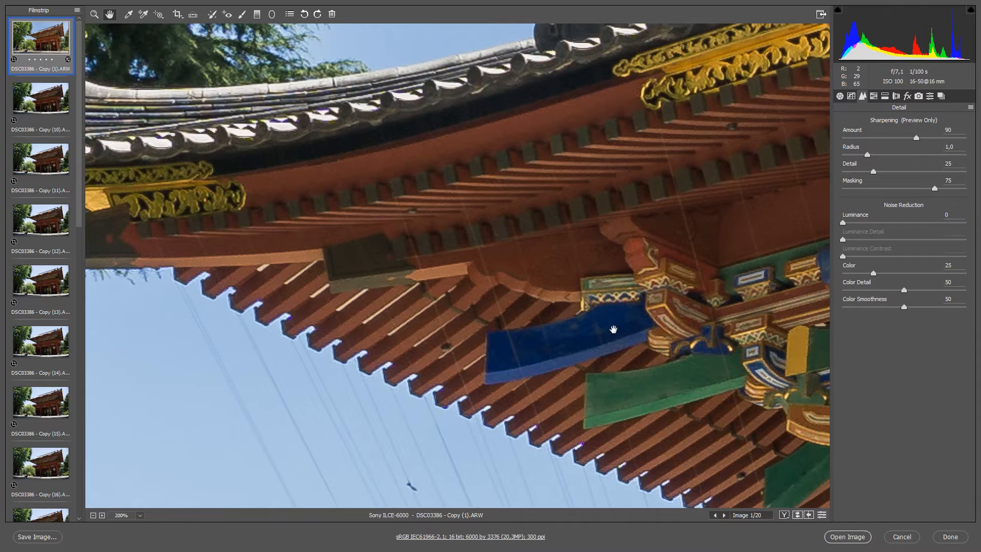
With the whole photo in view, try the Reds hue at -100 and +100, and set it to -6
click(875, 98)
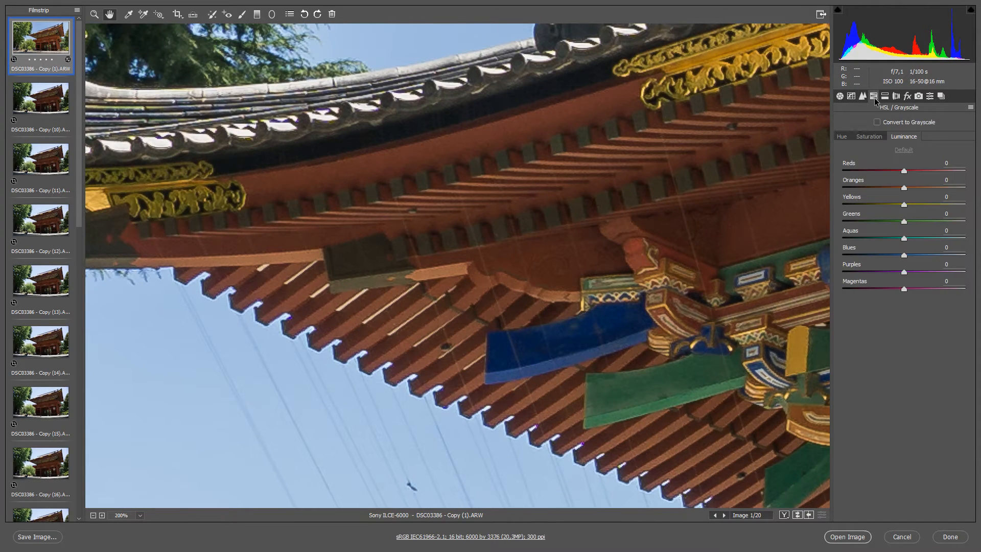
click(841, 138)
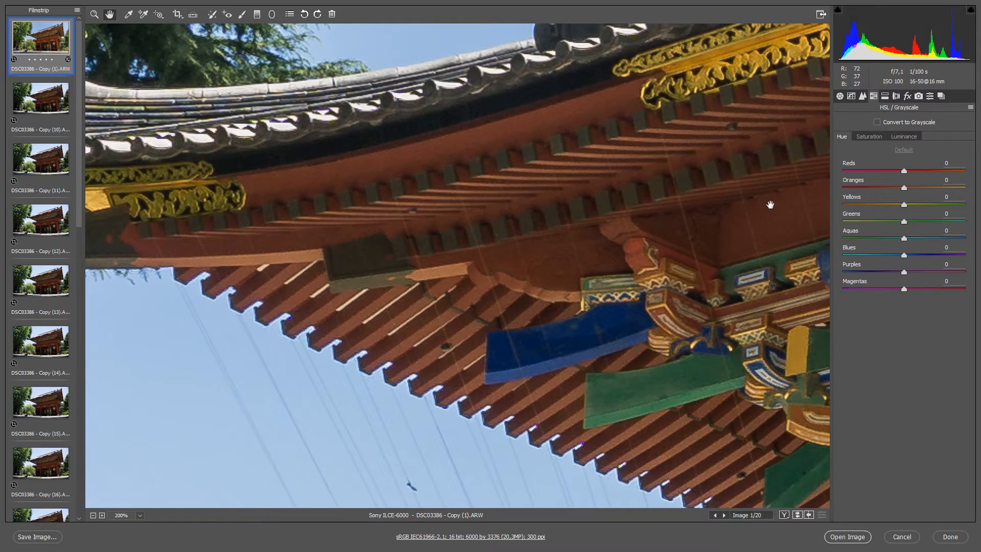
click(125, 517)
click(145, 489)
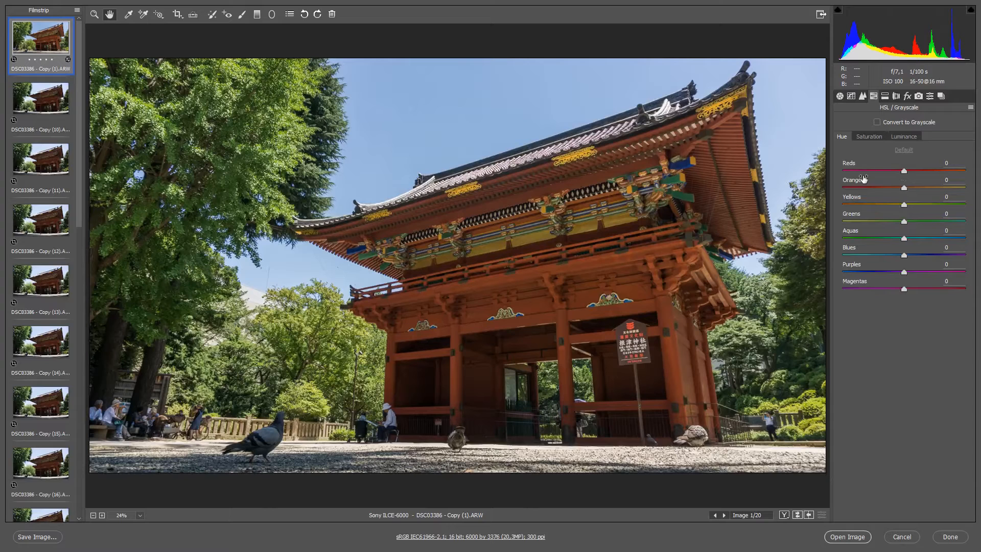
drag(904, 172, 837, 177)
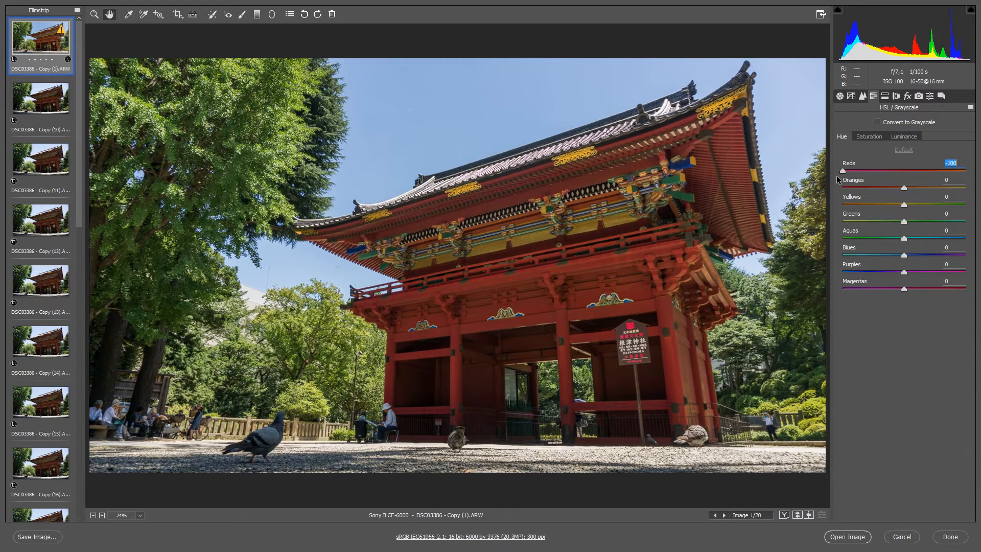
drag(836, 175, 968, 190)
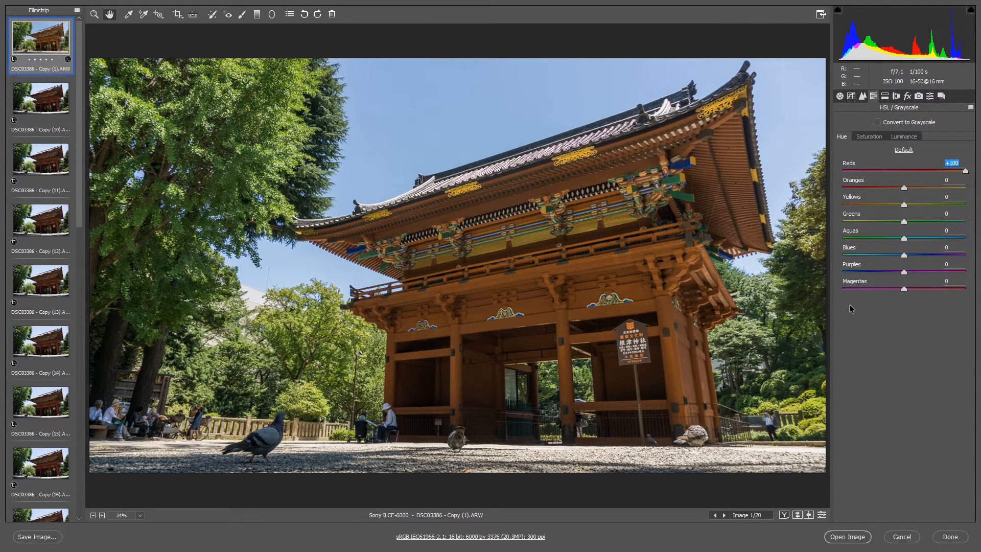
drag(947, 176, 901, 177)
Try raising the Oranges and Greens hues, and reset both to 0
drag(904, 188, 938, 211)
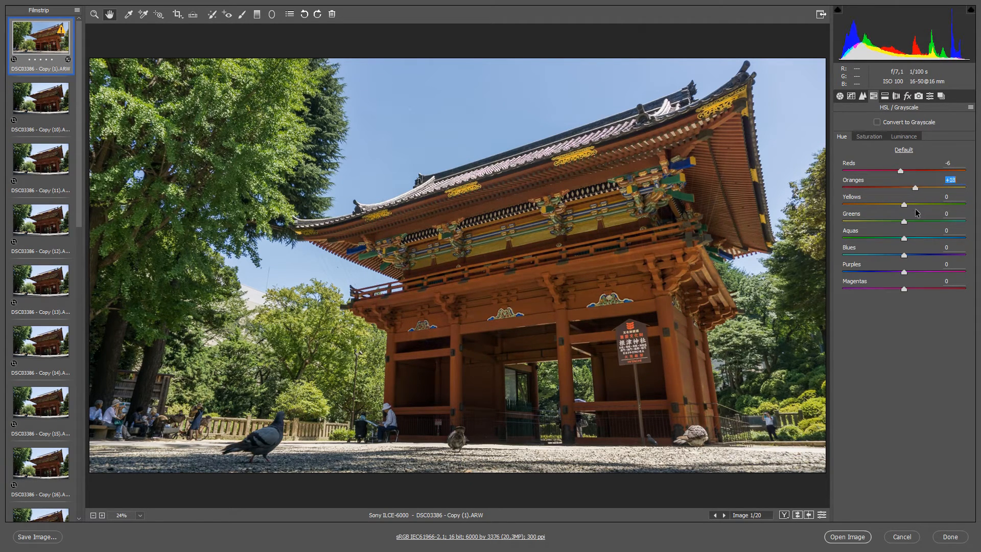
text(0)
drag(904, 221, 914, 239)
text(0)
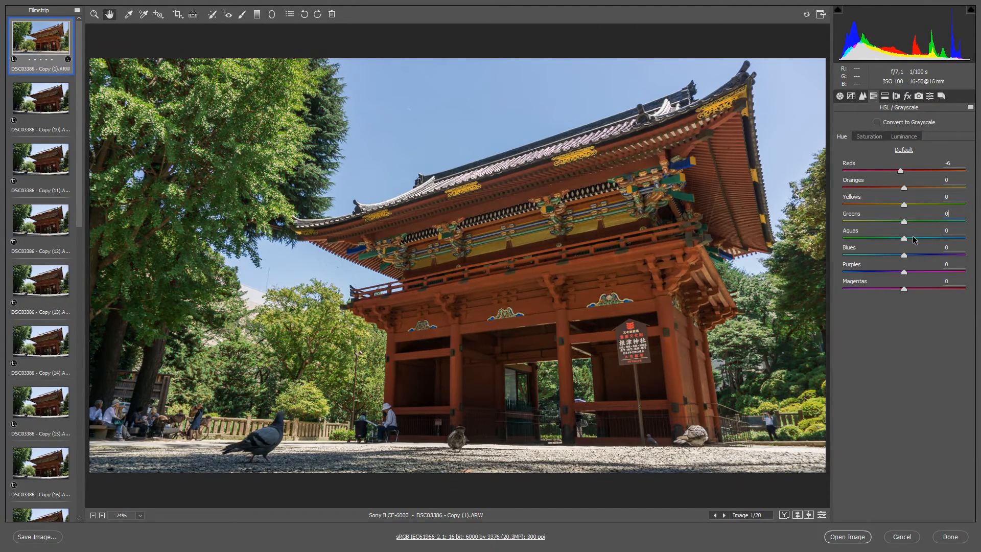
Try desaturating the Reds, restore the default, and set the saturation of Reds to +16 and Blues to +6
click(869, 137)
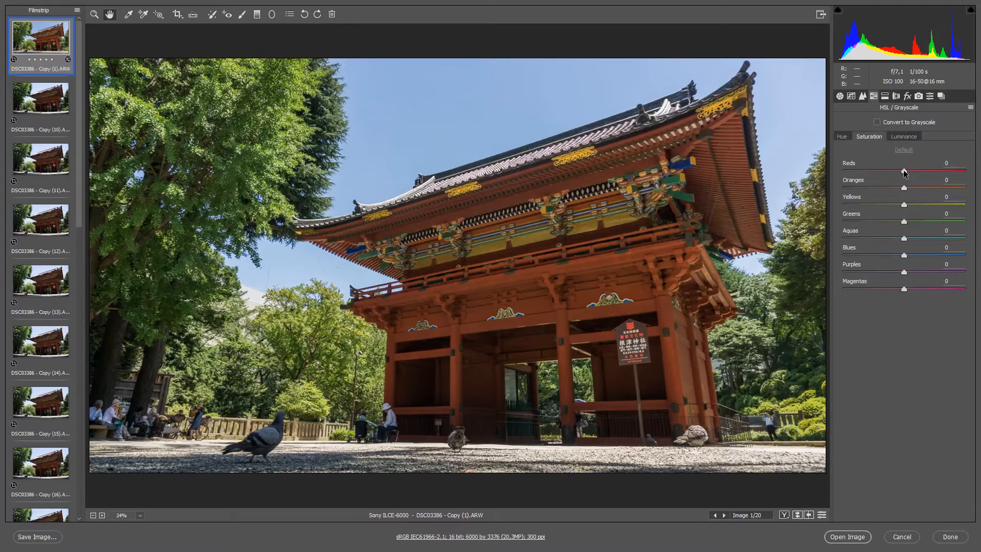
drag(904, 172, 829, 182)
click(904, 150)
drag(904, 172, 914, 177)
drag(905, 255, 908, 259)
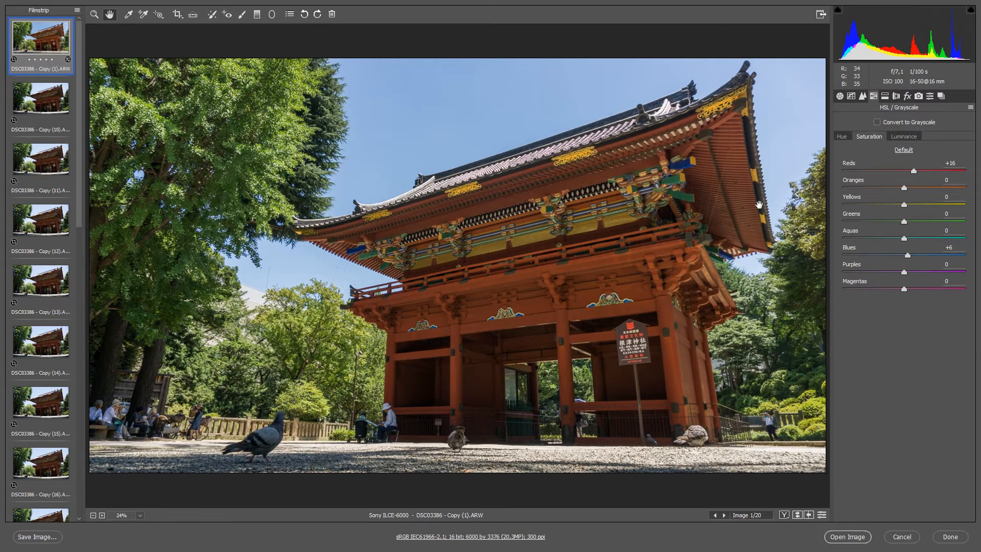
Set the luminance of Reds to +32, Oranges to +9 and Yellows to +35
click(906, 138)
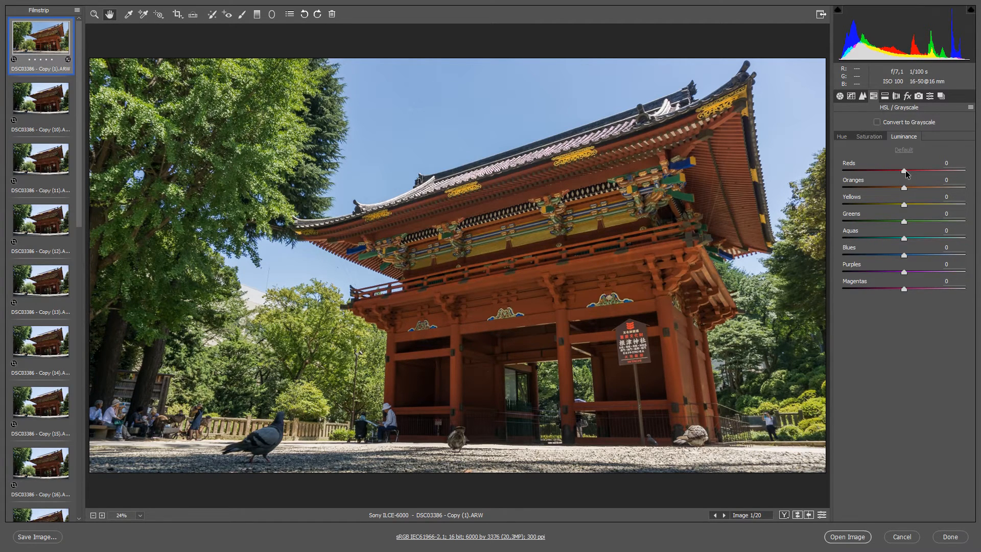
drag(905, 170, 926, 191)
drag(905, 188, 925, 193)
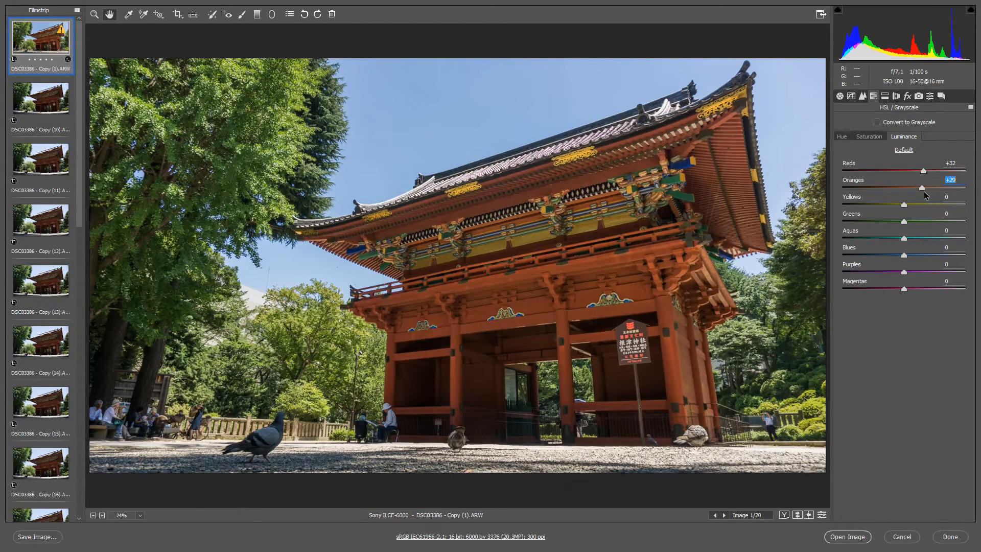
drag(916, 192, 913, 190)
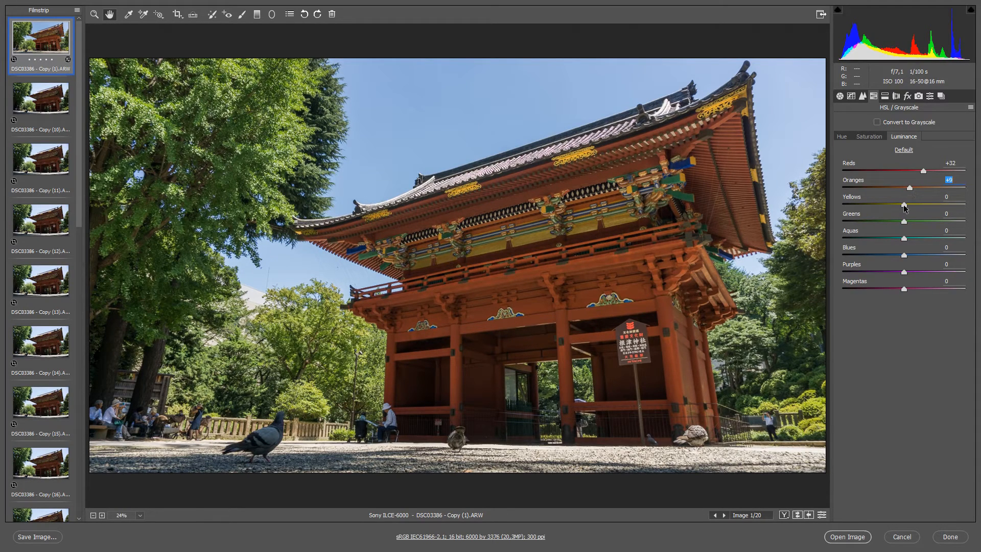
drag(905, 206, 846, 202)
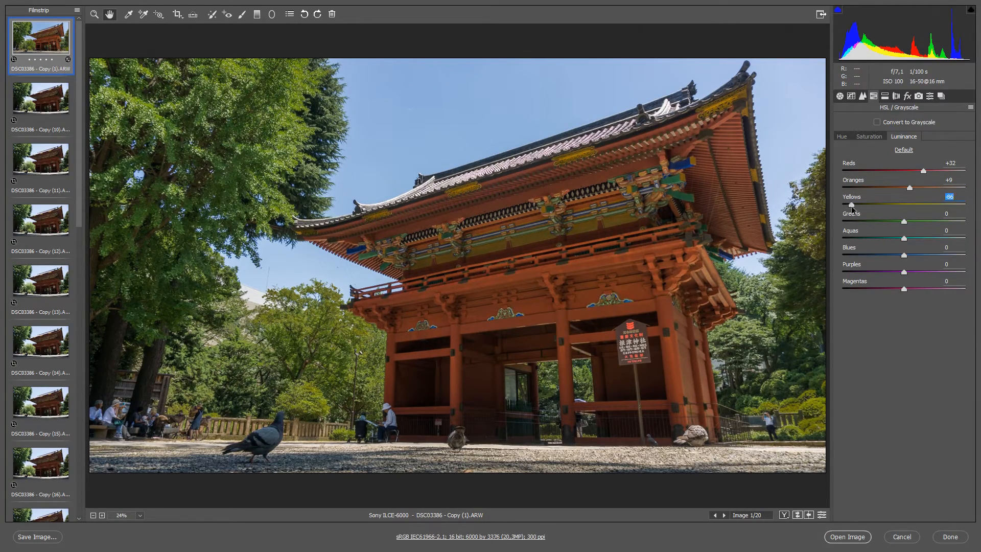
drag(846, 205, 927, 205)
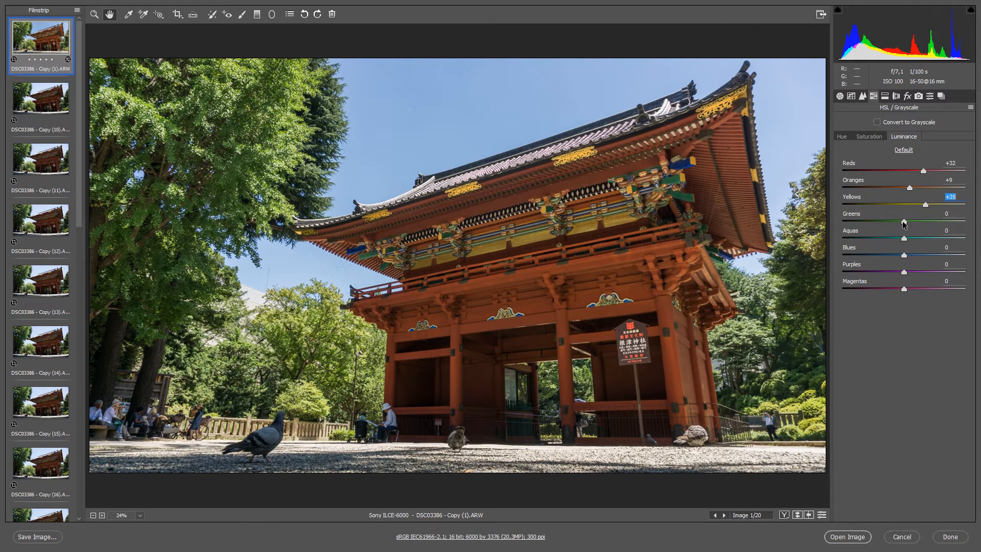
Try raising the Greens and Aquas luminance, and reset both to 0
drag(903, 222, 930, 240)
text(0)
mouse_move(904, 241)
mouse_down()
mouse_move(867, 241)
mouse_move(919, 247)
mouse_up()
text(0)
Set the Blues luminance to -23, and try a lower Purples luminance before undoing it
drag(904, 255, 889, 276)
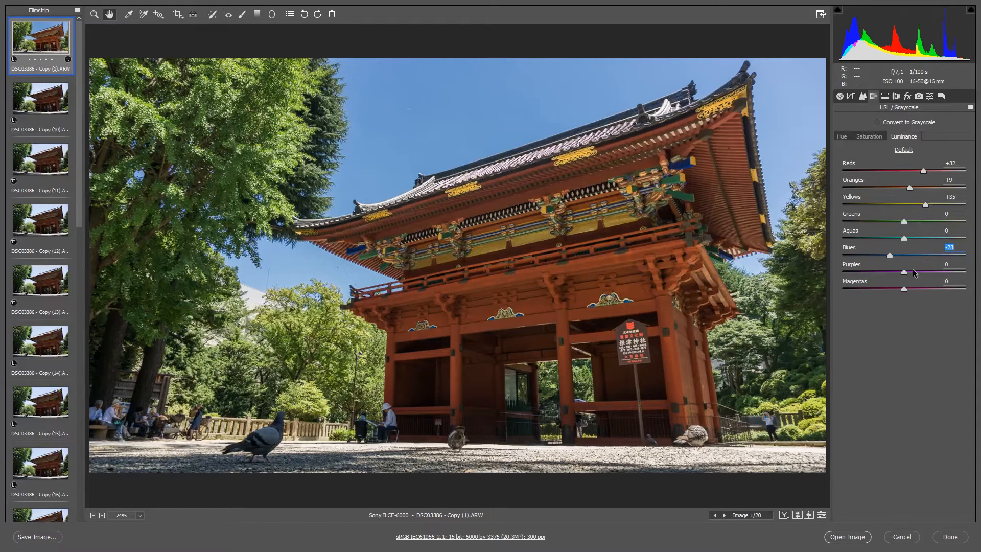
drag(904, 276, 866, 302)
double_click(911, 271)
key(ctrl+z)
Split tone the photo with Highlights Hue 225 and Saturation 32, and Shadows Hue 221 and Saturation 29
click(886, 97)
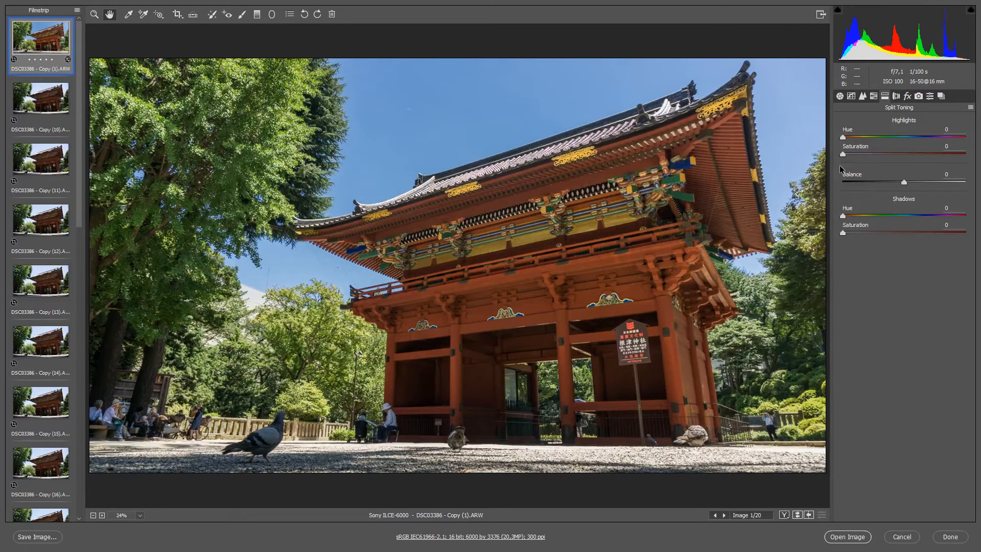
drag(843, 154, 901, 156)
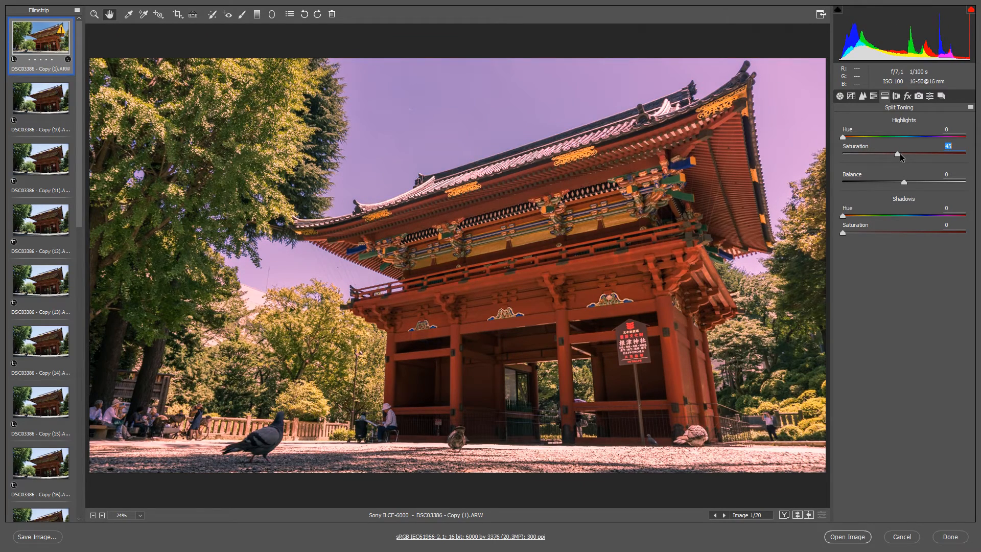
drag(844, 137, 923, 159)
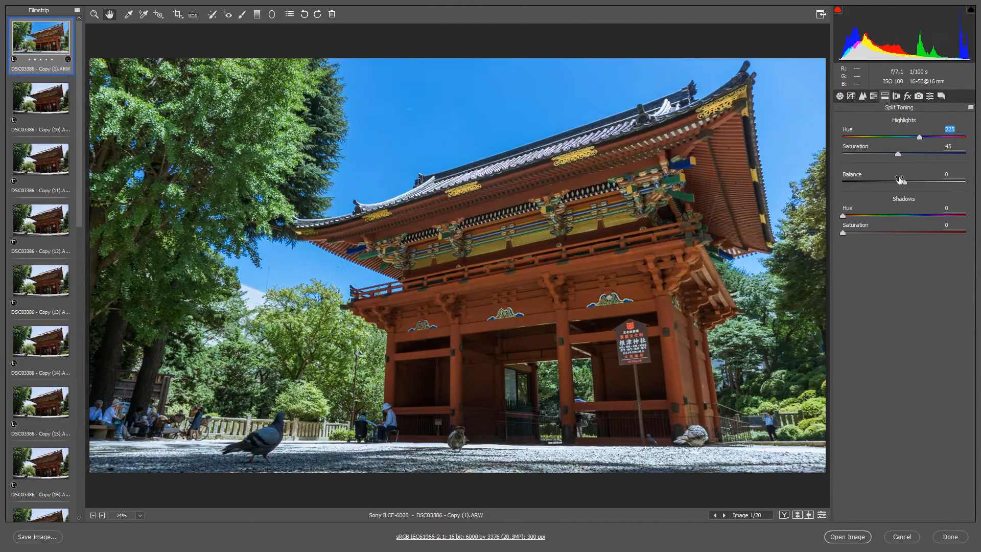
drag(898, 154, 881, 154)
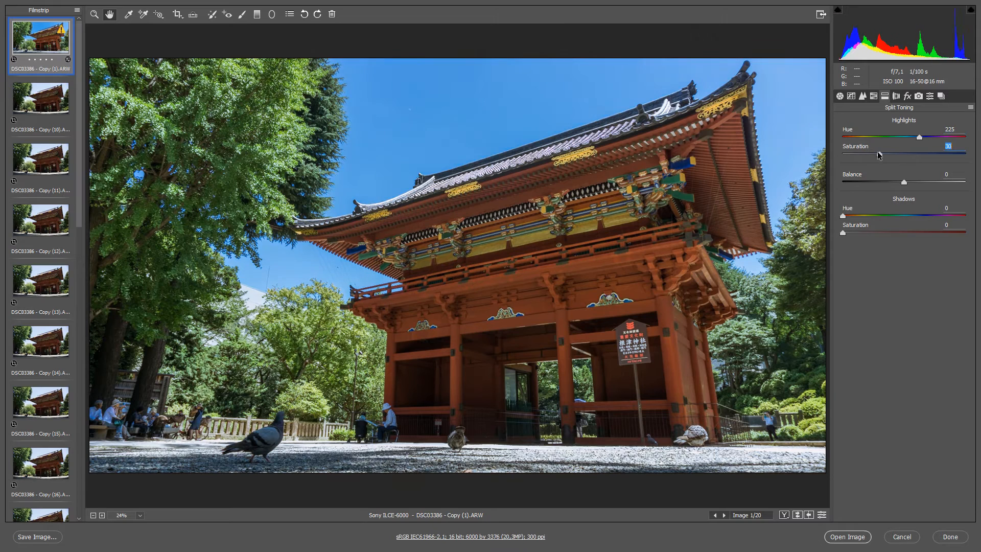
drag(844, 216, 918, 215)
drag(843, 233, 891, 238)
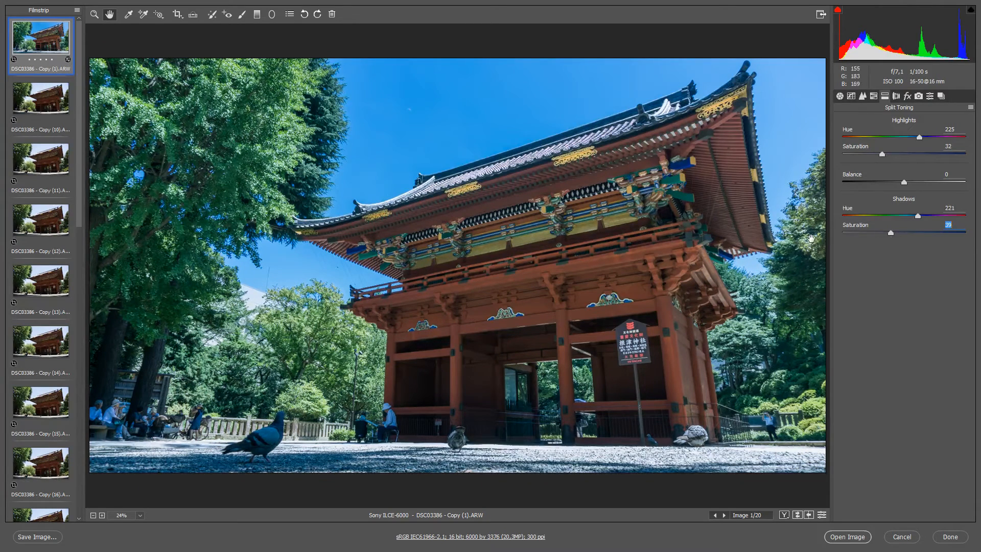
Try a split toning Balance of +70, reset it to 0, and set both the Highlights and Shadows Saturation to 0
drag(904, 183, 962, 182)
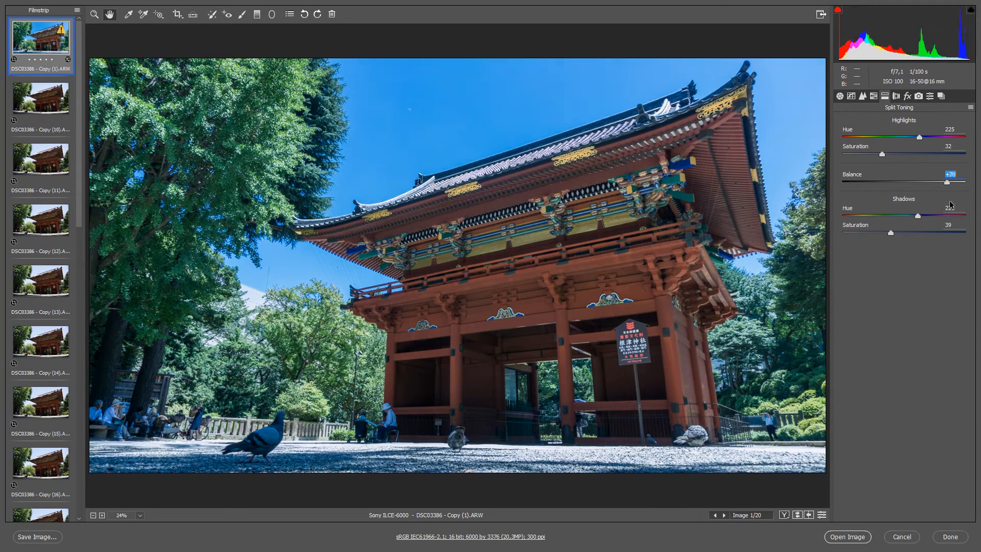
text(0)
drag(885, 236, 847, 237)
drag(881, 155, 851, 157)
drag(846, 234, 841, 236)
click(849, 155)
double_click(850, 155)
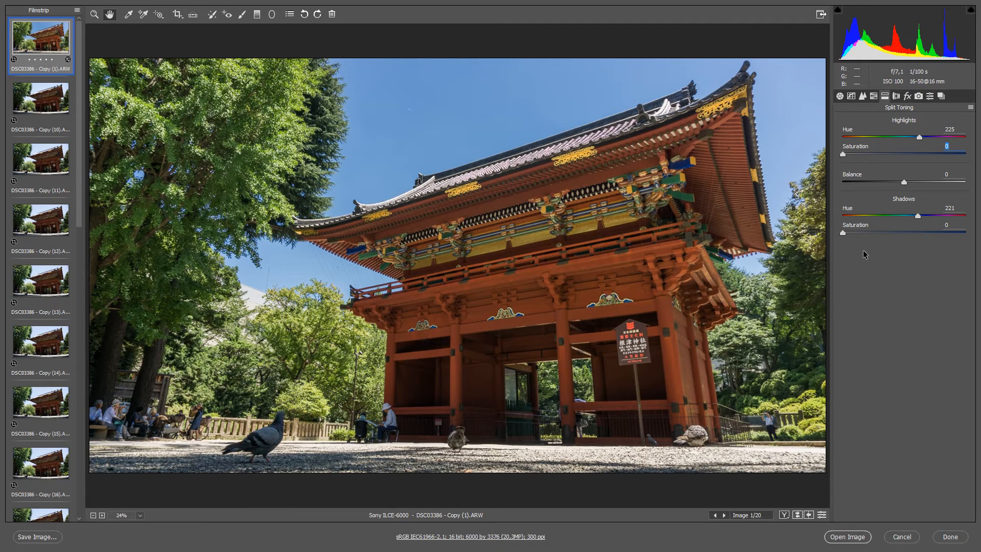
Open the Color lens corrections and examine the tree foliage and roof edges at 200% for colour fringing
click(896, 97)
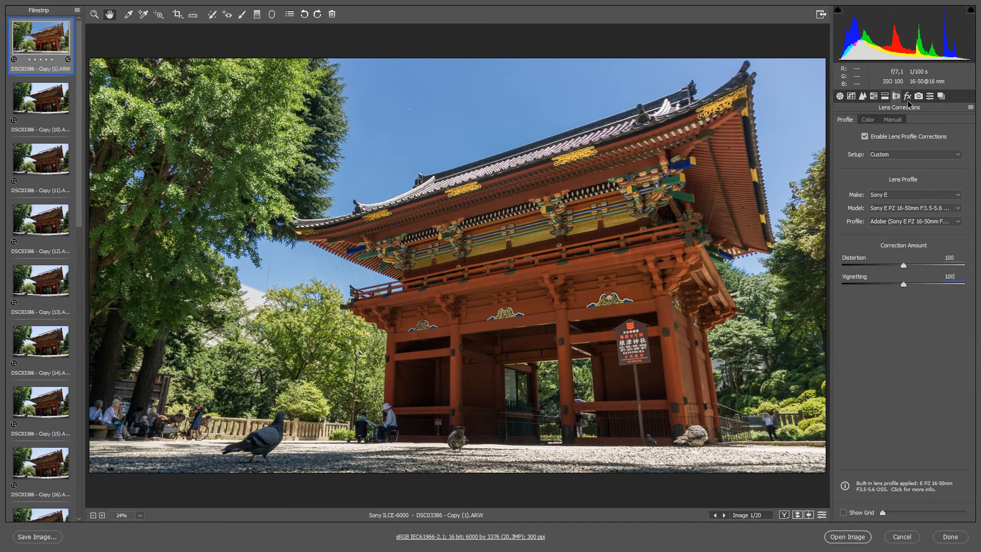
click(872, 121)
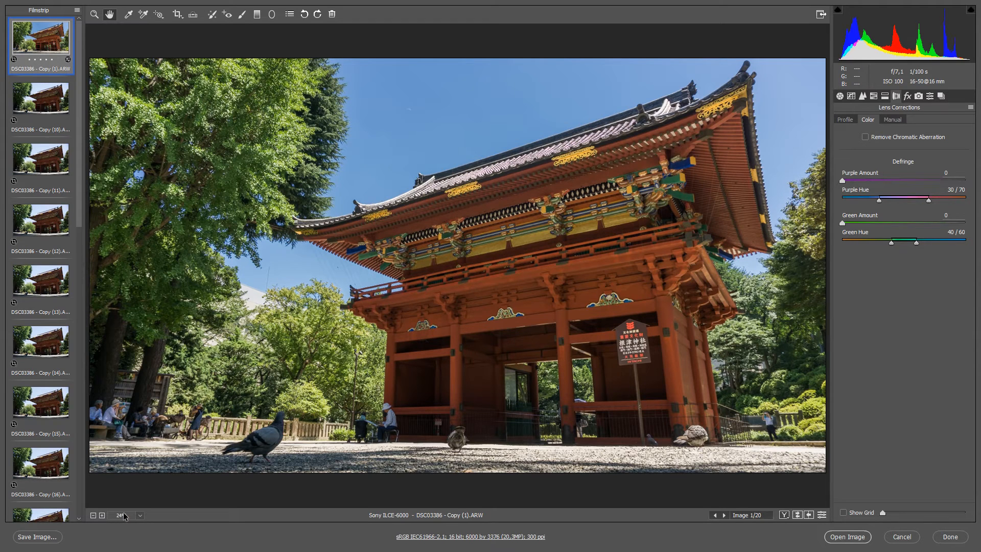
click(140, 515)
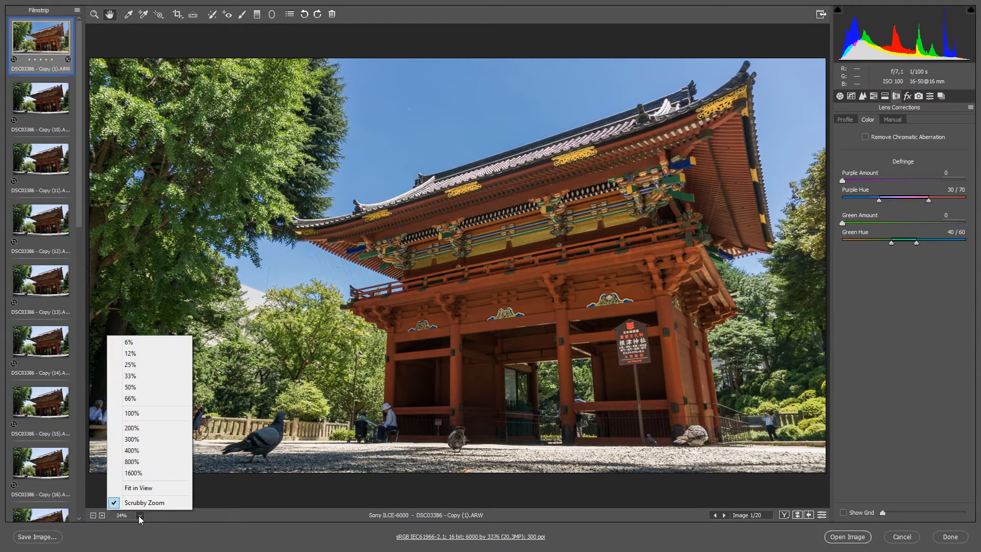
click(132, 428)
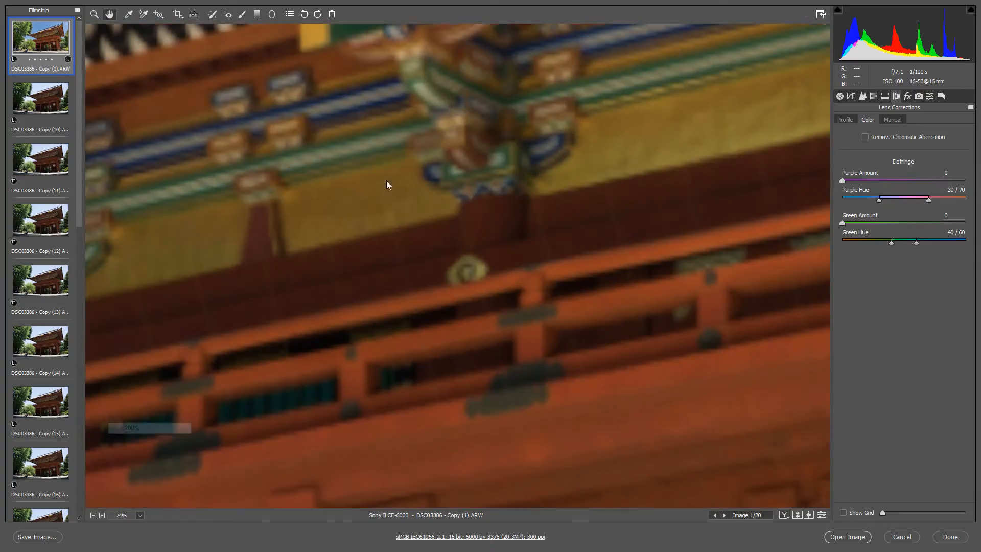
drag(287, 153, 752, 434)
drag(446, 140, 800, 453)
drag(374, 235, 767, 327)
drag(205, 154, 589, 373)
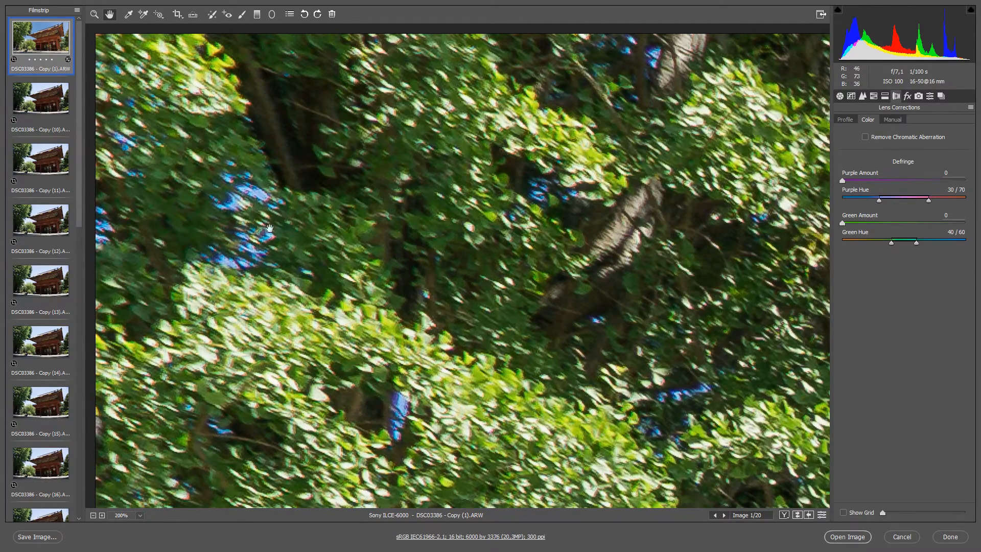
drag(249, 250, 240, 241)
drag(636, 425, 664, 76)
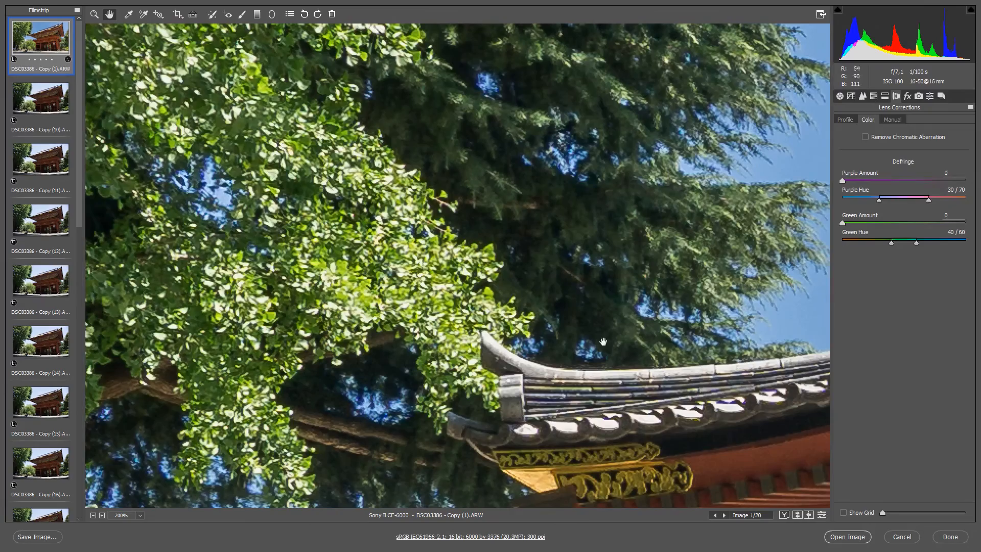
drag(212, 132, 219, 189)
scroll(245, 128, up, 5)
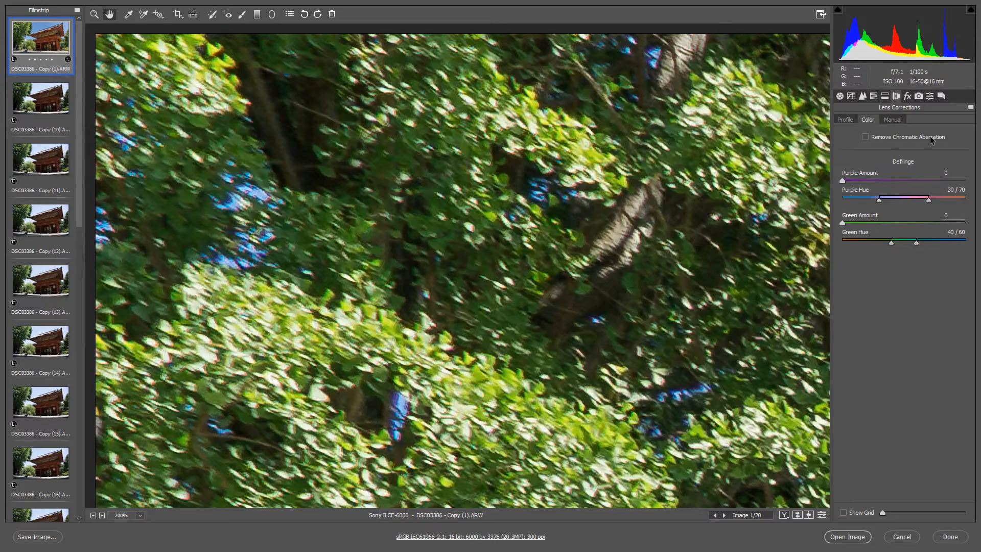
Enable Remove Chromatic Aberration and set the Defringe Purple Amount to 6, comparing the foliage before and after
click(865, 137)
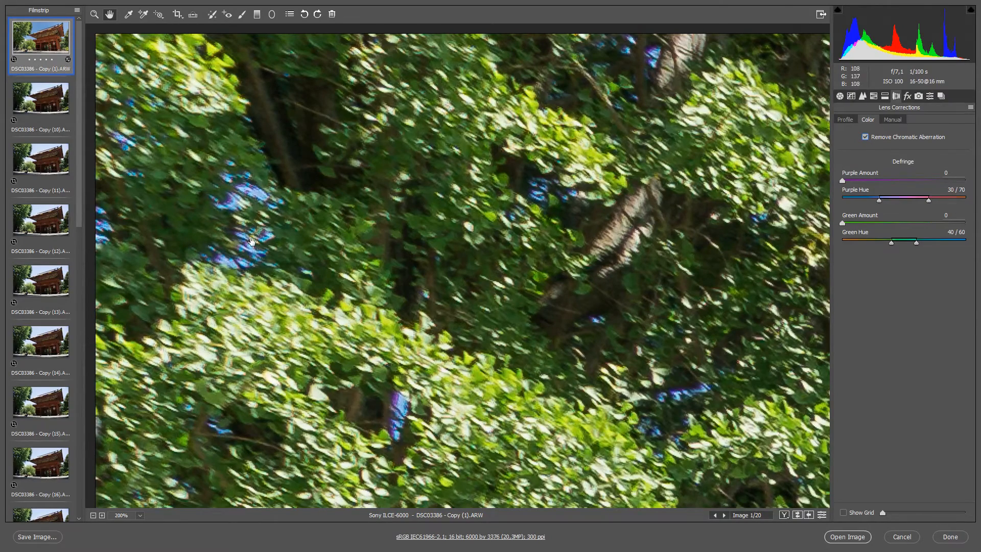
key(p)
key(p)
drag(844, 183, 881, 184)
drag(534, 339, 433, 221)
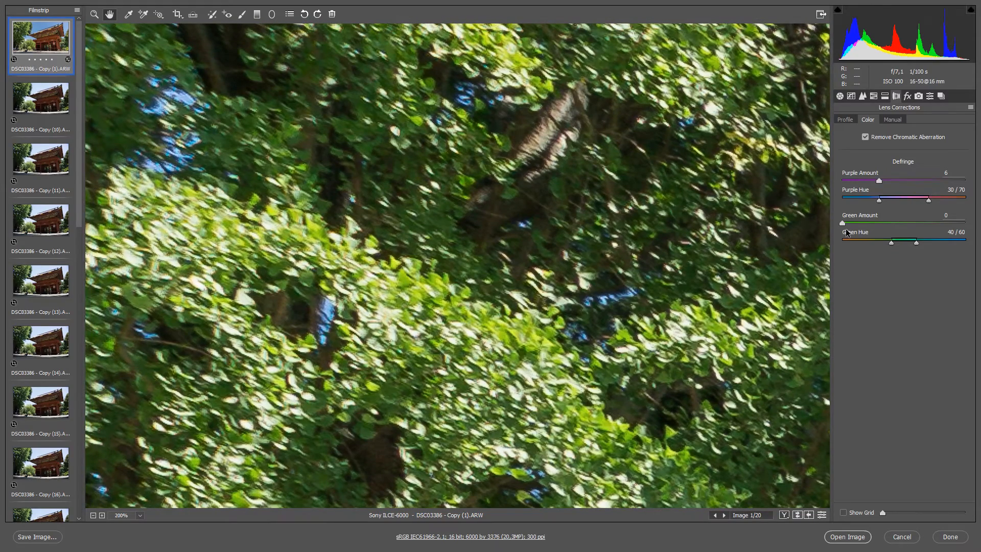
Try Defringe Green Amounts of 14 and 13, return the amount to 0 with Green Hue 30/60, and fit the photo in view
drag(843, 223, 887, 245)
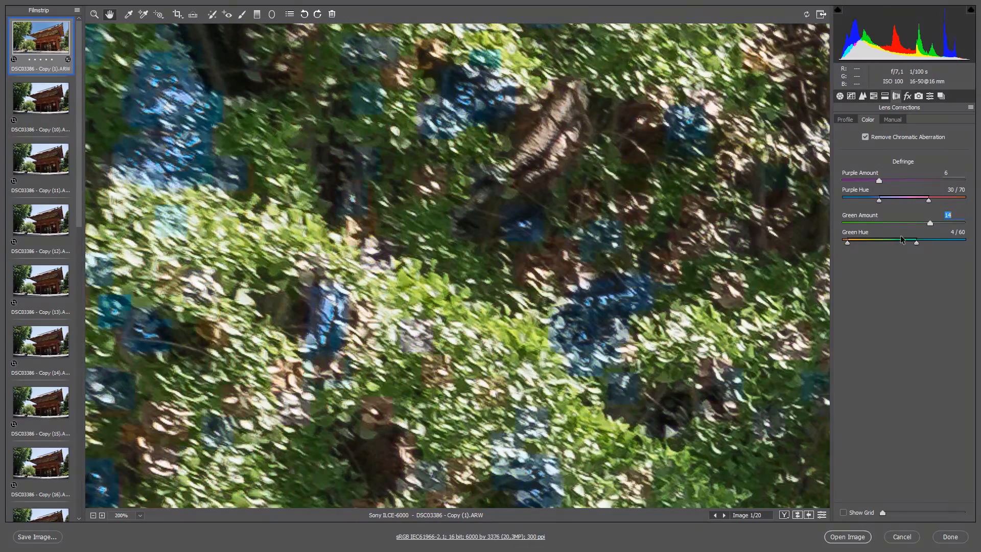
drag(861, 244, 863, 243)
drag(931, 224, 922, 225)
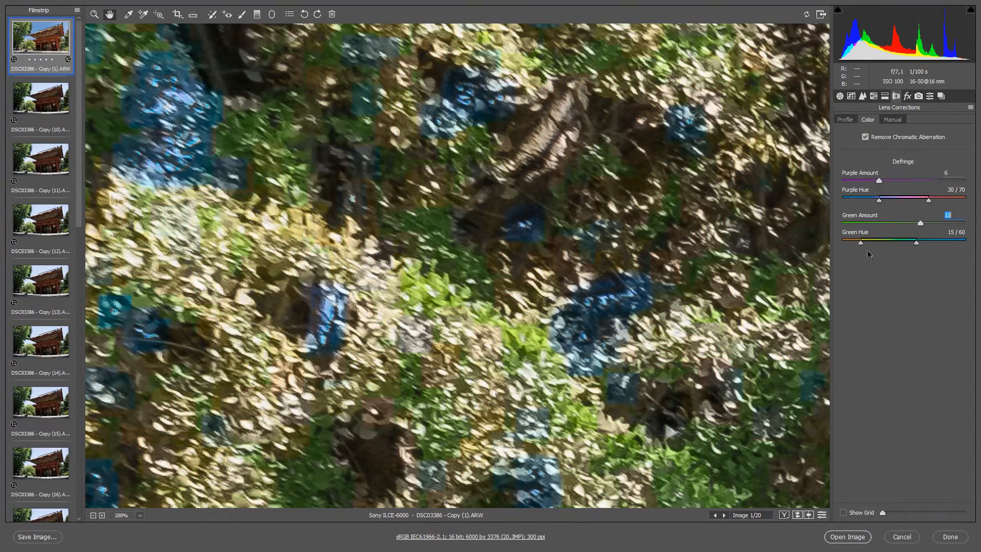
drag(862, 243, 843, 223)
drag(309, 94, 511, 249)
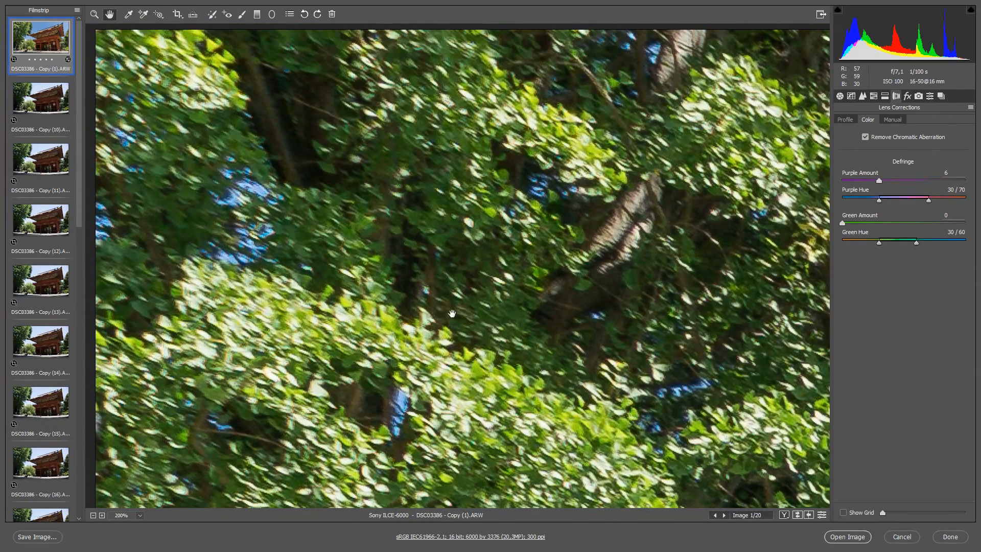
drag(260, 463, 102, 503)
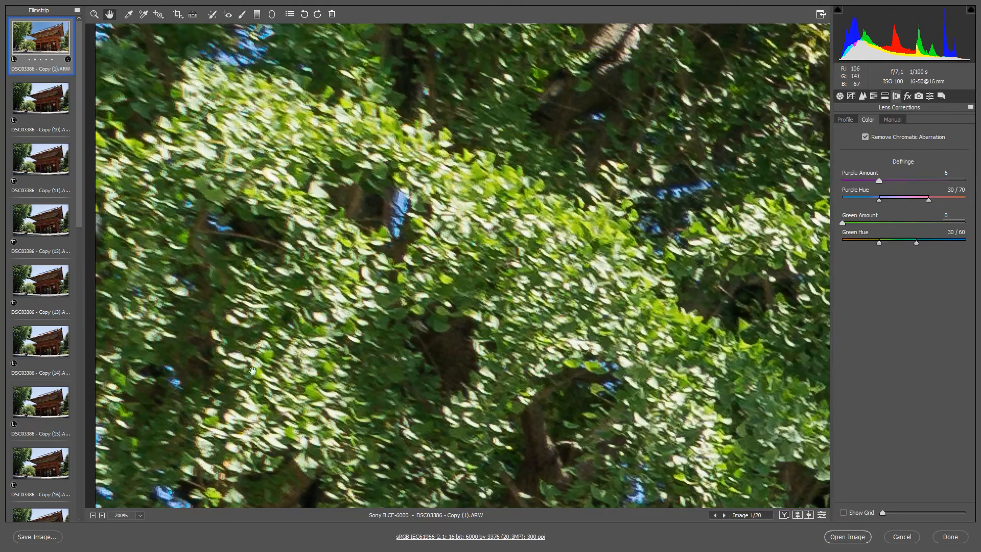
click(140, 516)
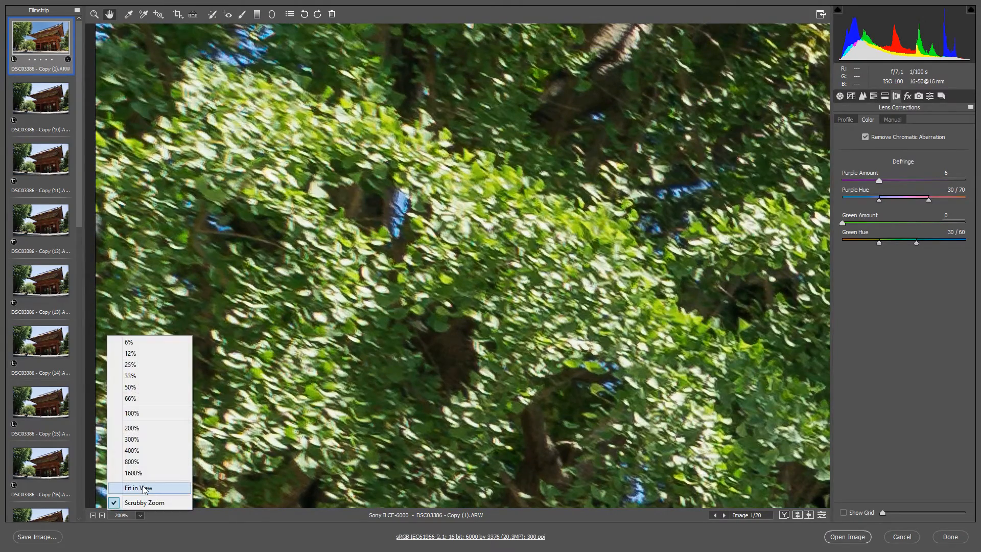
click(131, 488)
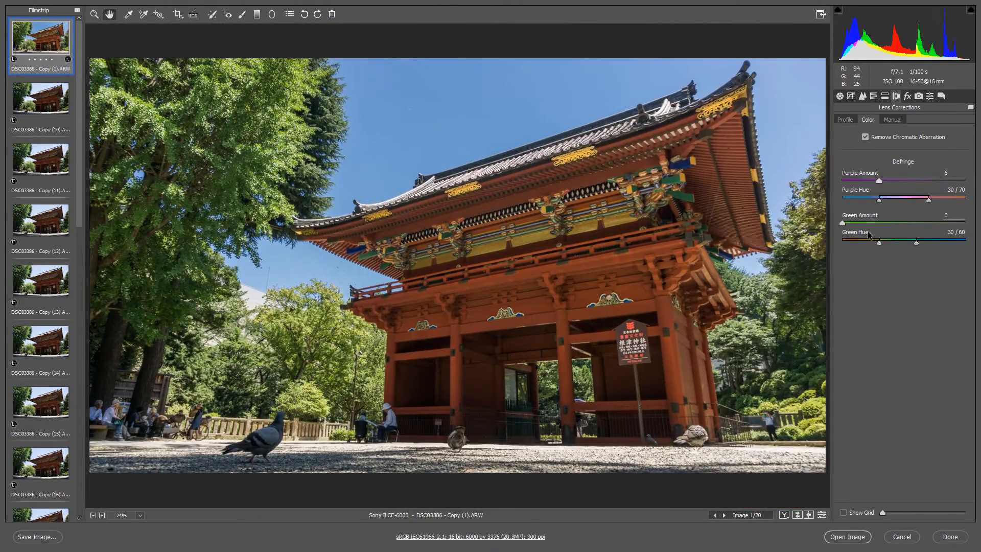
Try a slight manual Distortion correction on the photo and reset it to 0
click(893, 121)
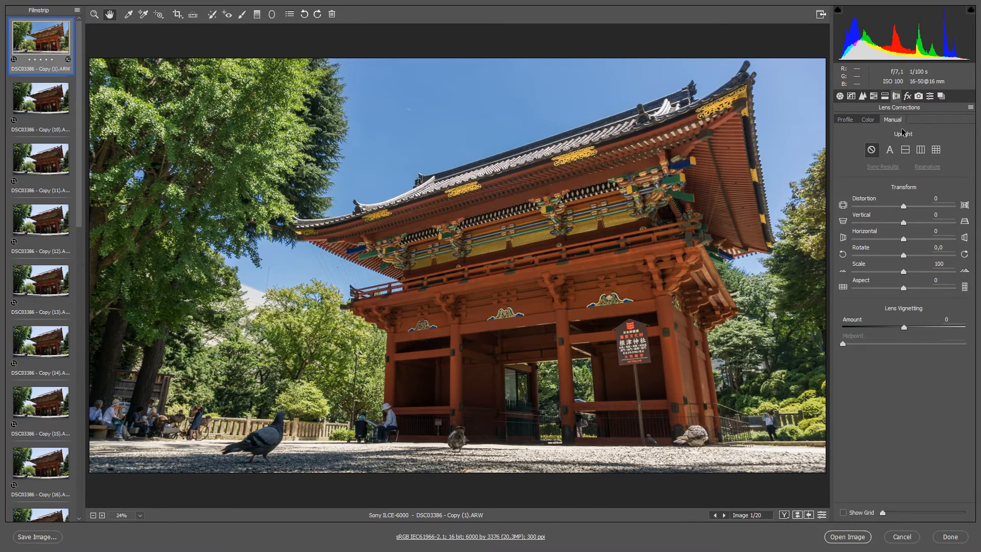
mouse_move(903, 206)
mouse_down()
mouse_move(933, 208)
mouse_move(910, 209)
mouse_up()
double_click(908, 207)
Try the Dehaze effect and a Grain Amount of 42, and reset both to 0
click(908, 100)
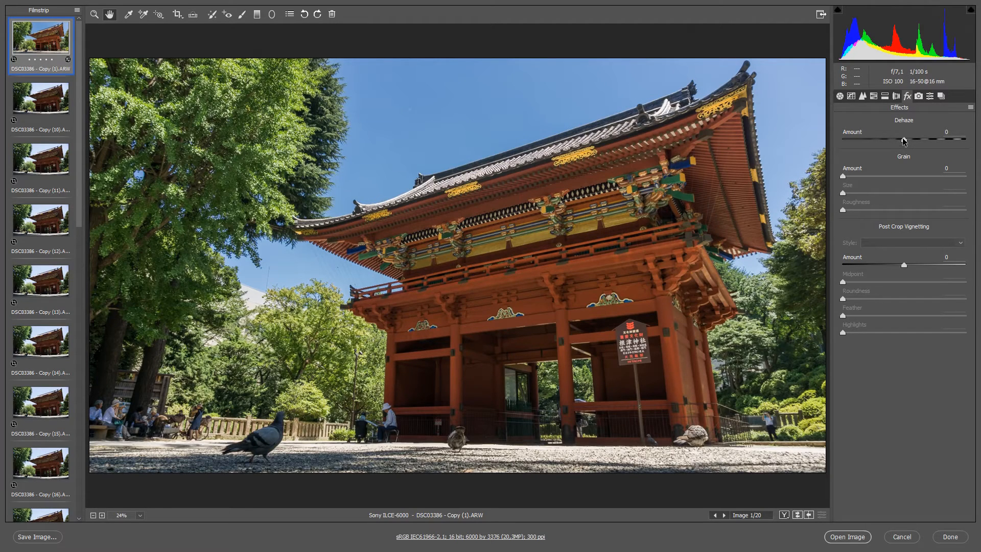
mouse_move(904, 140)
mouse_down()
mouse_move(865, 146)
mouse_move(939, 146)
mouse_move(905, 151)
mouse_up()
drag(843, 178, 905, 187)
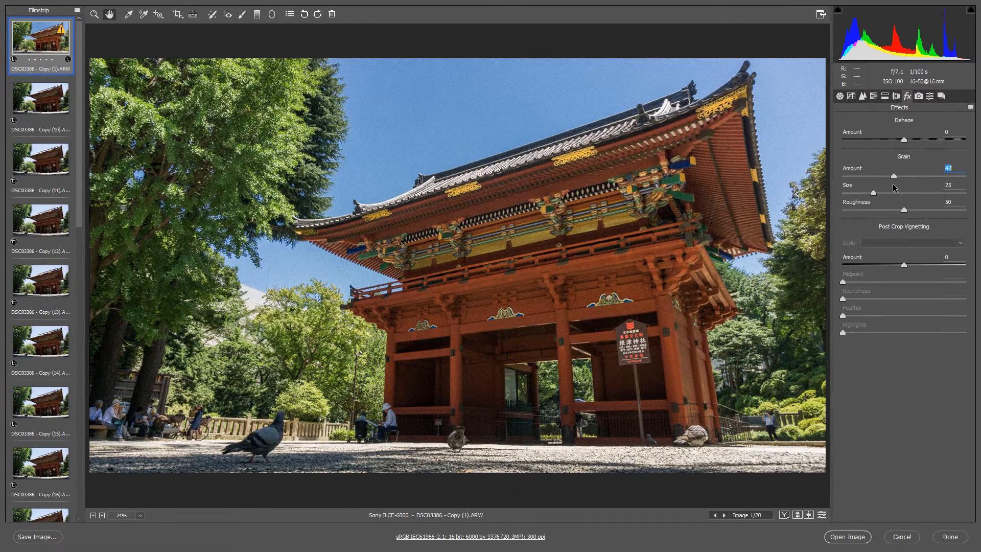
text(0)
Add a Highlight Priority post-crop vignette, trying an Amount of -39 before setting it to -11, and test its Midpoint
drag(904, 266, 880, 269)
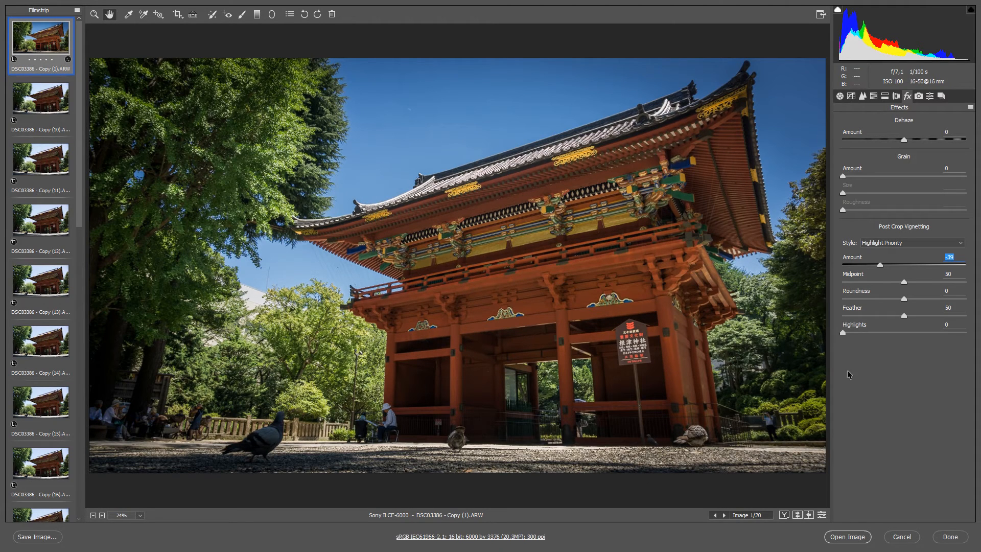
drag(880, 262, 898, 265)
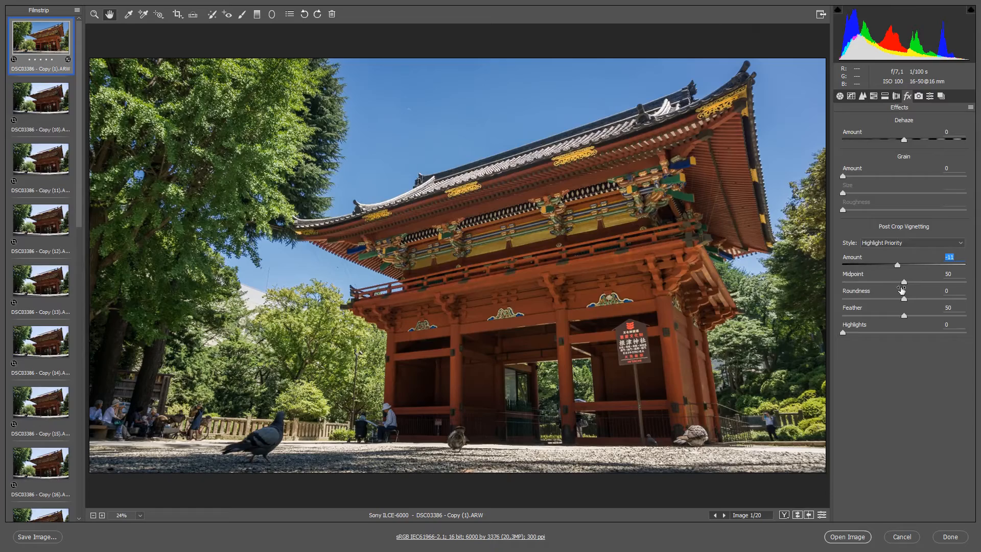
mouse_move(904, 284)
mouse_down()
mouse_move(914, 292)
mouse_move(907, 289)
mouse_up()
Try a Shadows Tint of +6 in the camera calibration and reset it to 0
click(919, 97)
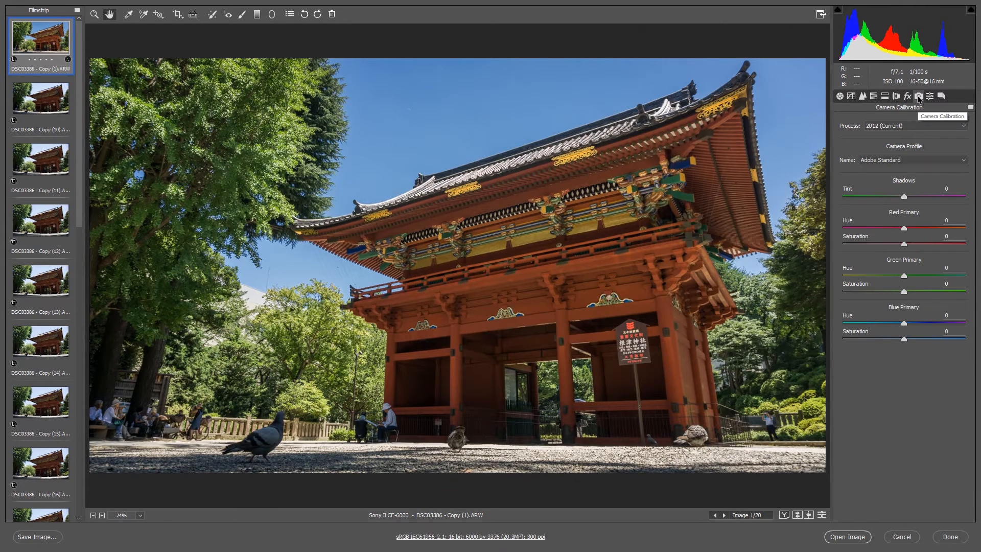
mouse_move(904, 196)
mouse_down()
mouse_move(866, 196)
mouse_move(940, 200)
mouse_move(907, 207)
mouse_up()
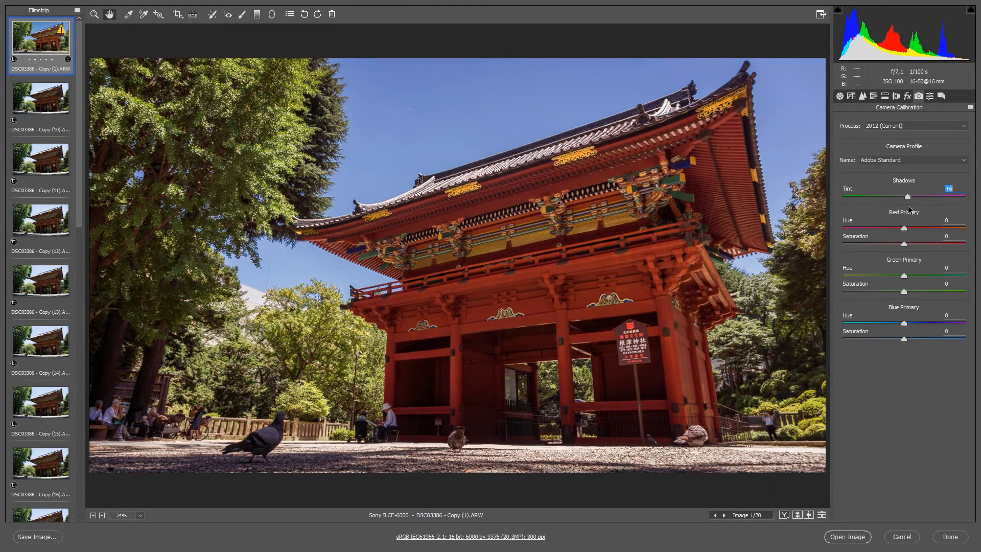
double_click(906, 206)
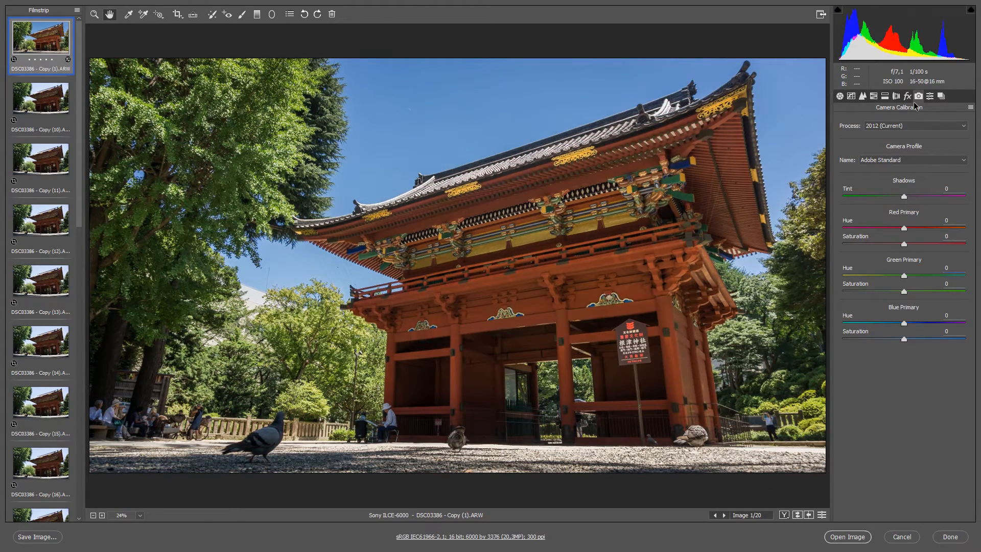
Return to the Basic adjustments, then try shifting and tilting the crop frame around the temple gate and apply it
click(841, 97)
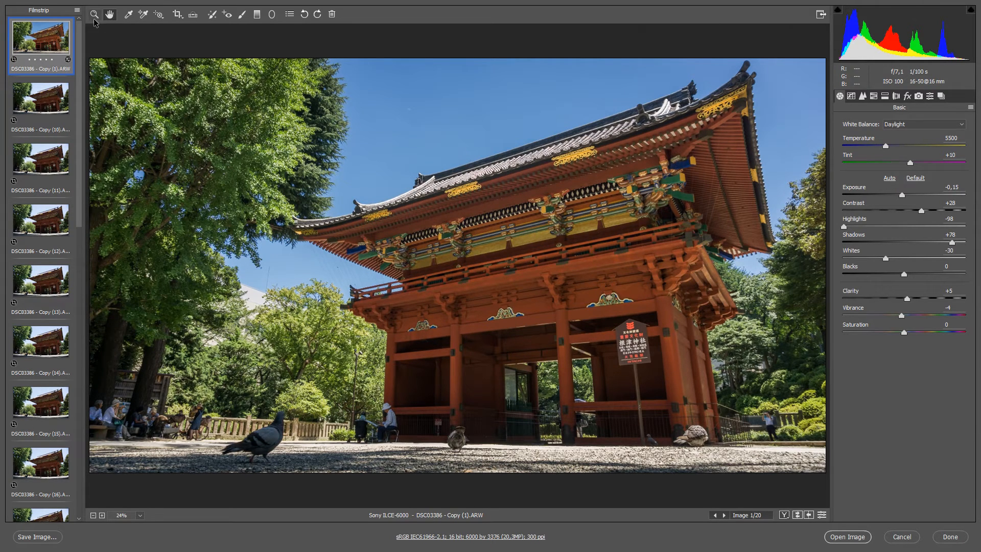
click(177, 14)
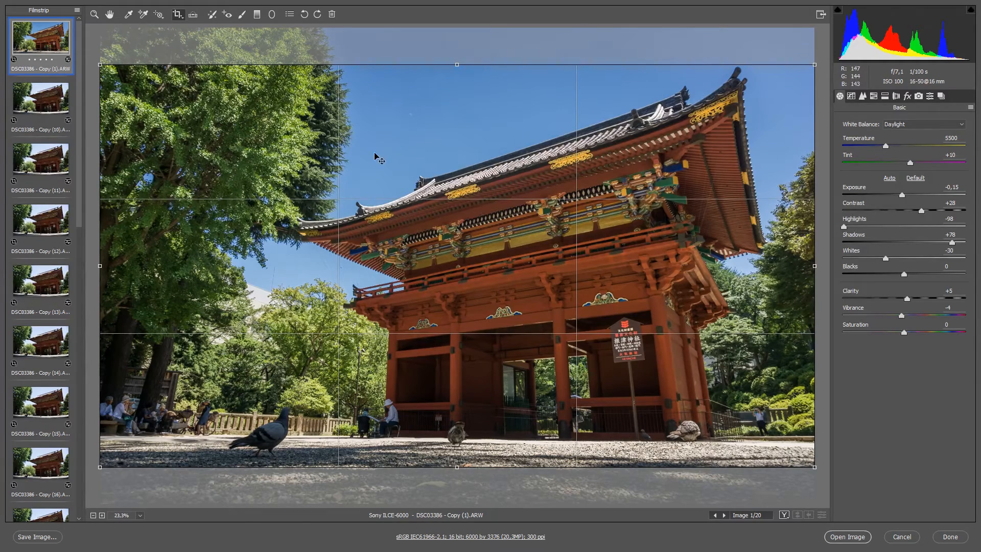
drag(307, 198, 643, 362)
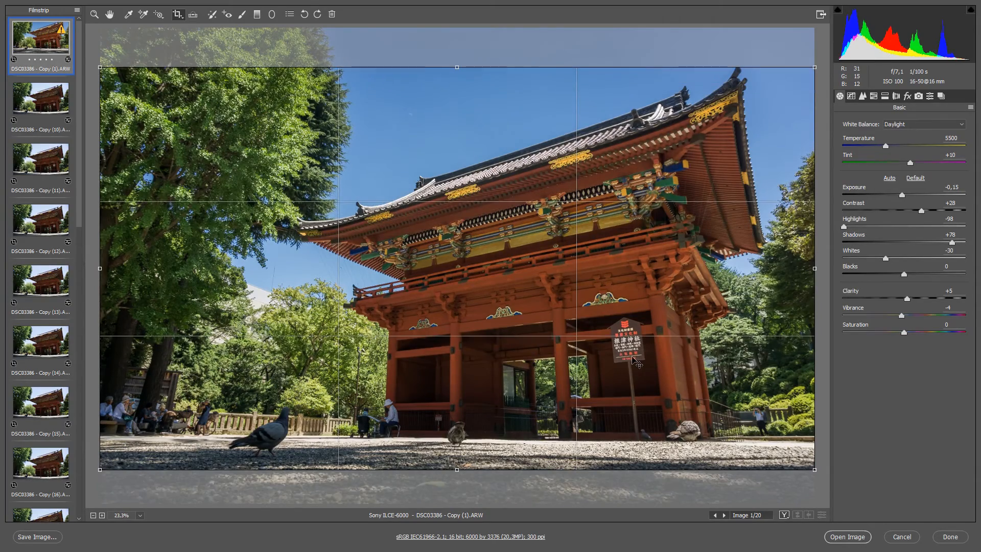
drag(177, 36, 210, 114)
key(Return)
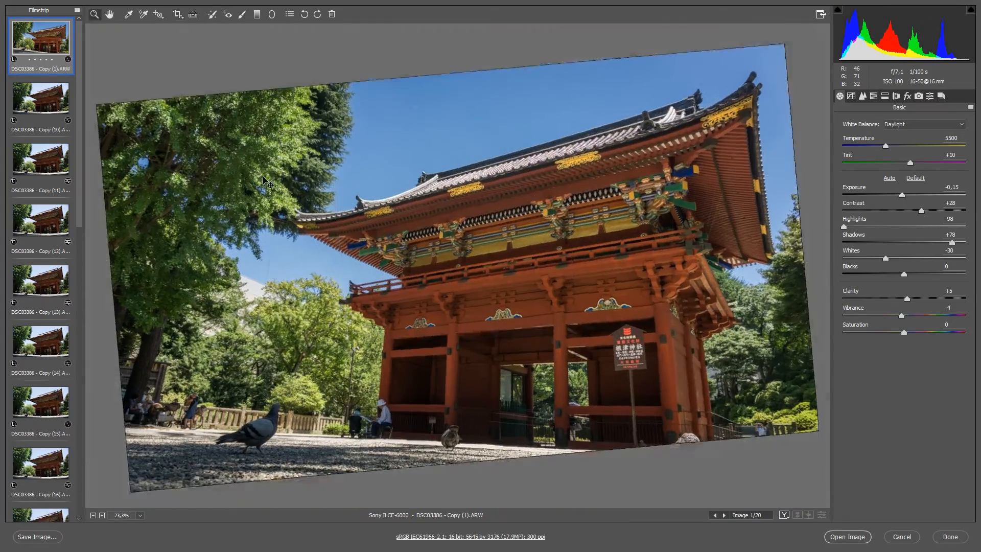
Set the tilted crop back to the original crop and apply it
click(183, 17)
click(183, 16)
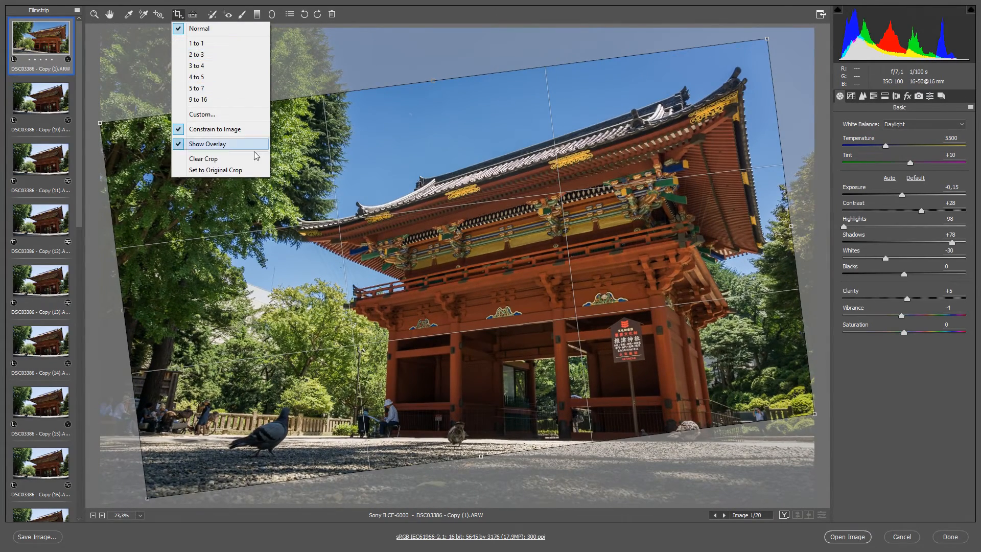
click(252, 172)
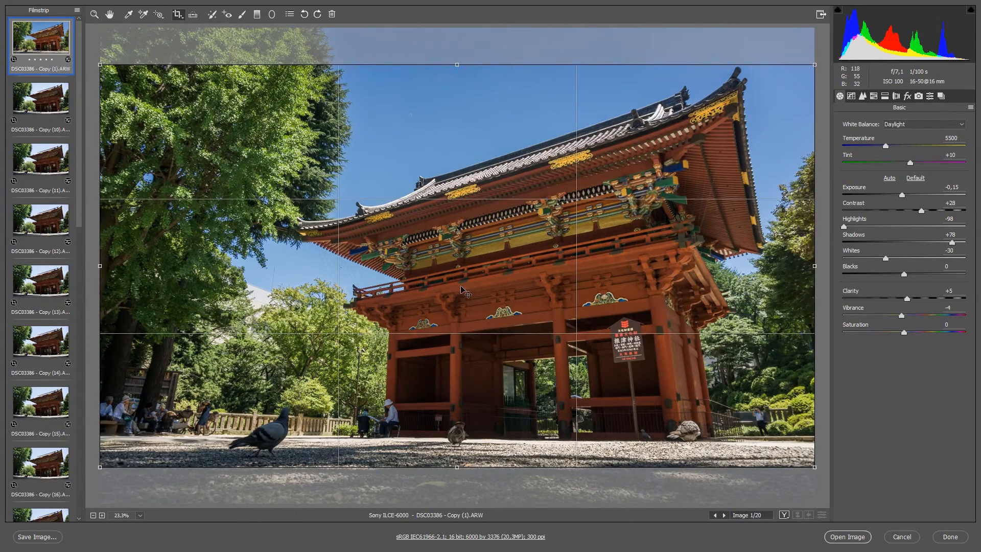
key(Return)
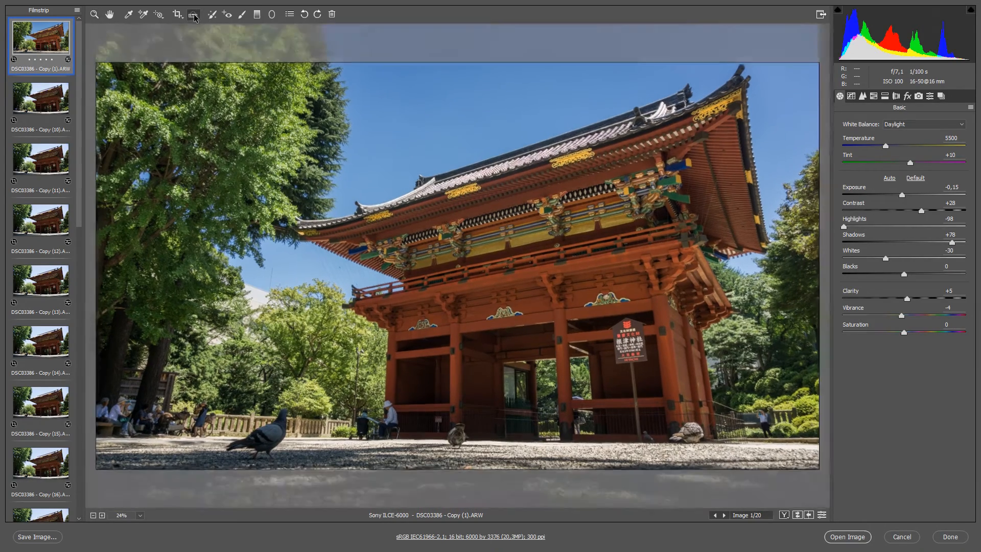
Try straightening the photo with the Straighten tool along the ground line beneath the temple gate
click(194, 15)
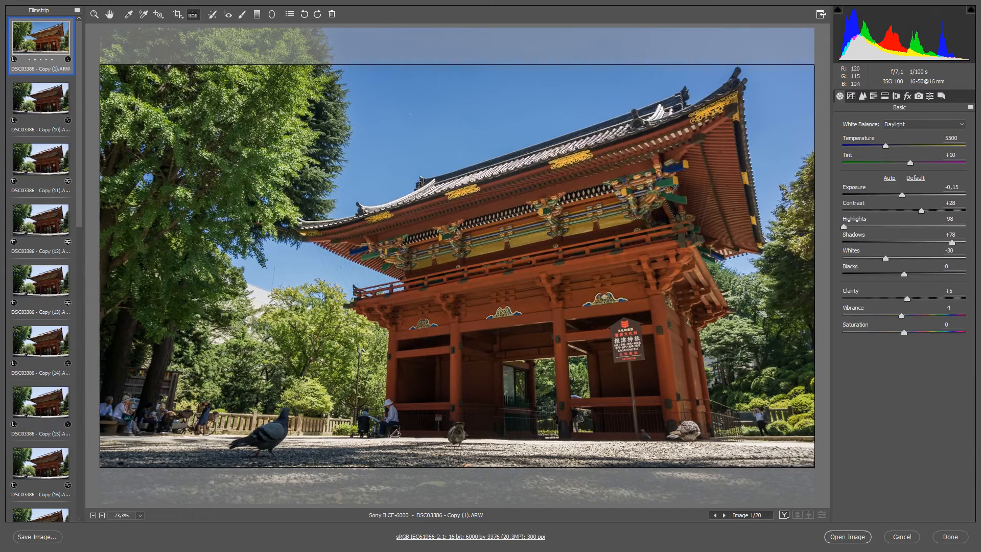
drag(397, 432, 667, 441)
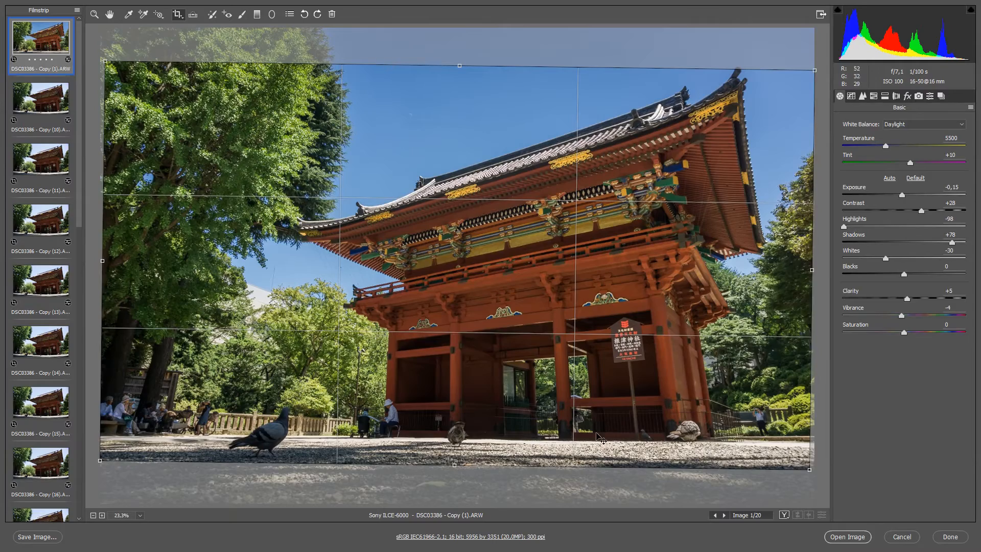
key(Return)
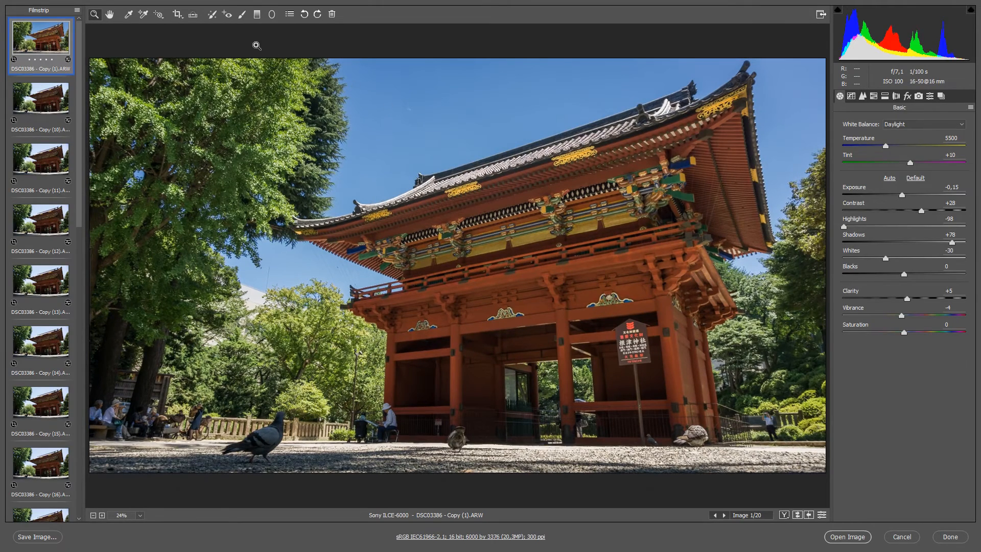
Try removing the small bird on the ground before the temple gate with a Heal spot, and inspect the patch up close
click(212, 14)
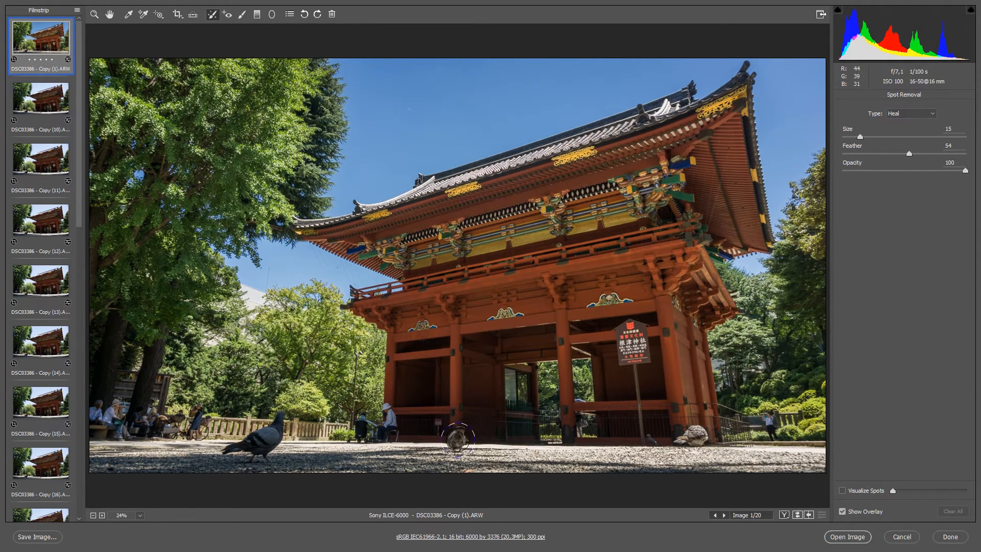
click(459, 437)
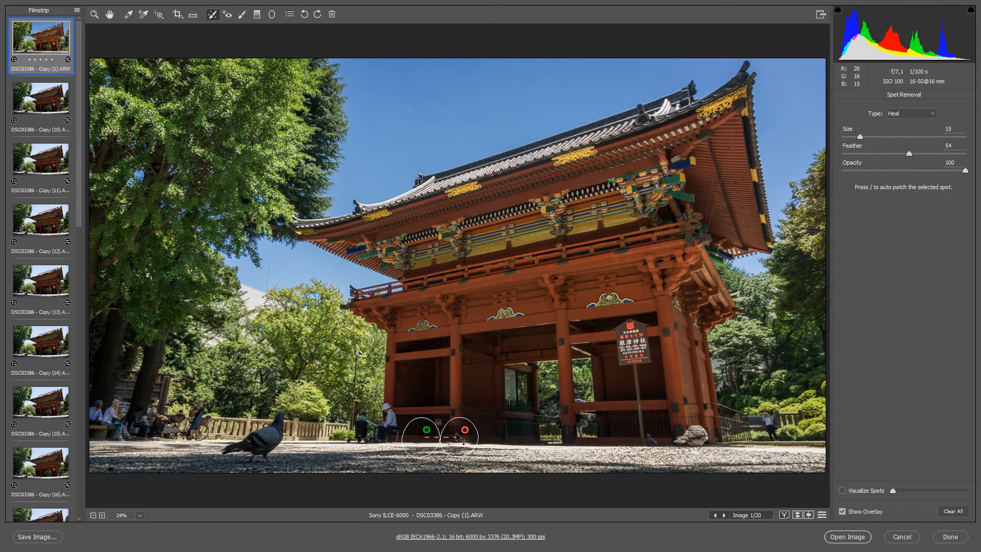
click(110, 14)
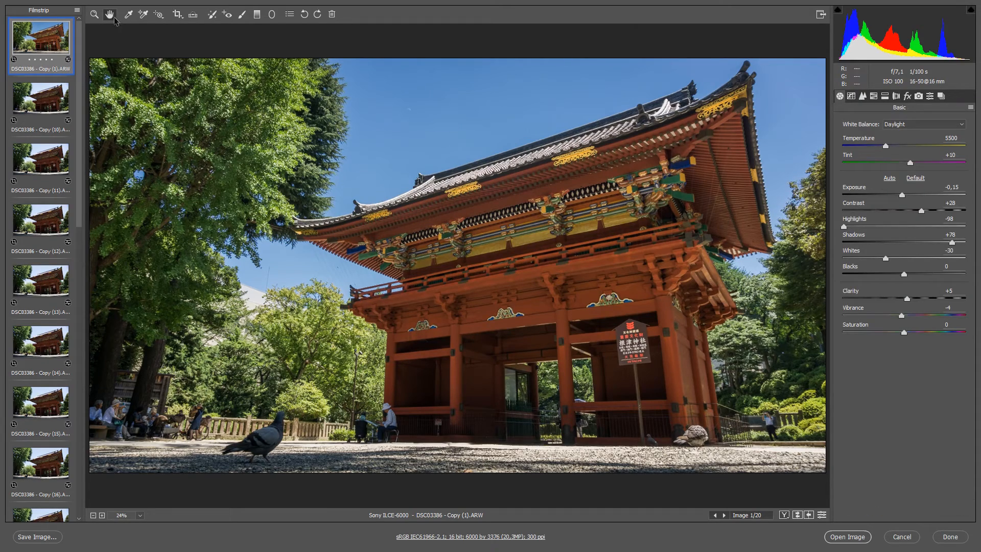
click(95, 14)
drag(490, 411, 515, 404)
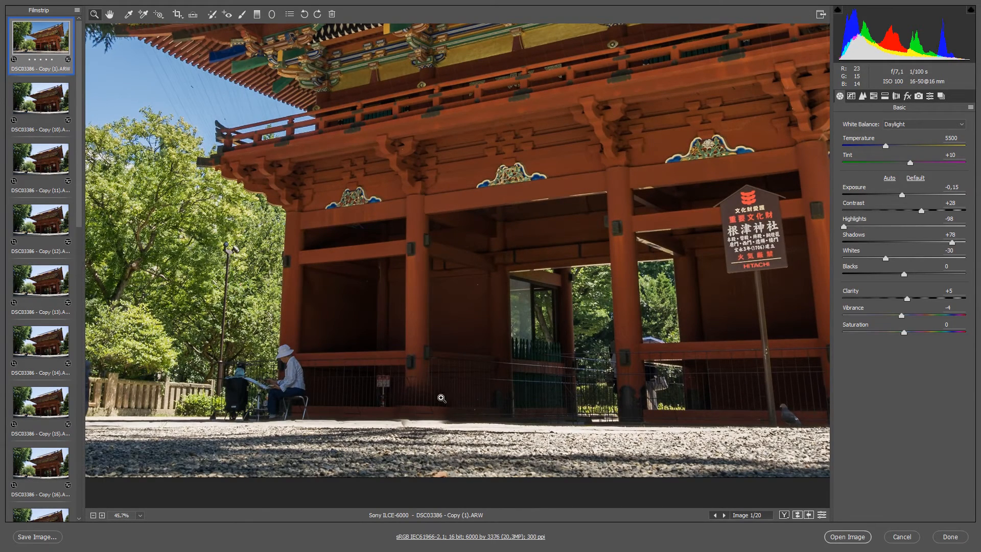
click(140, 515)
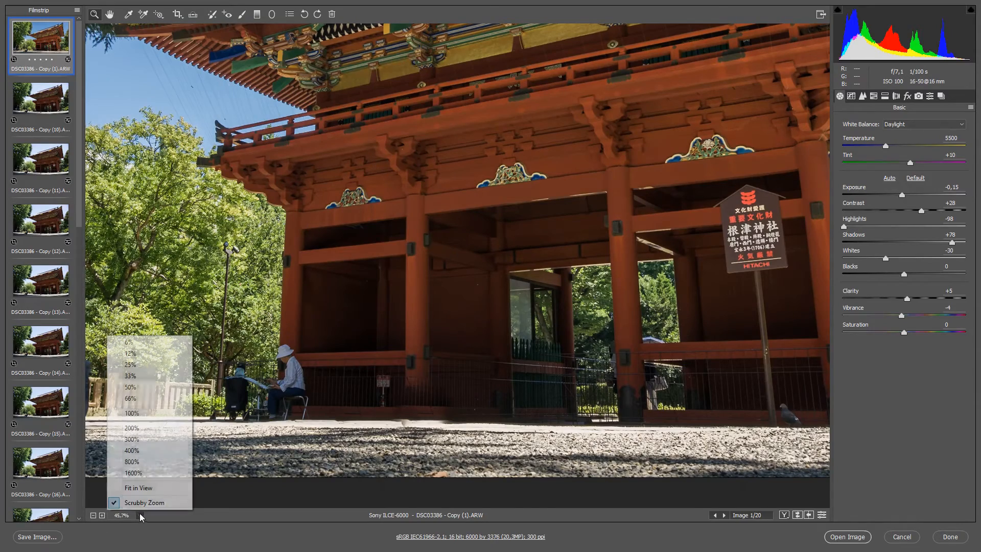
click(139, 488)
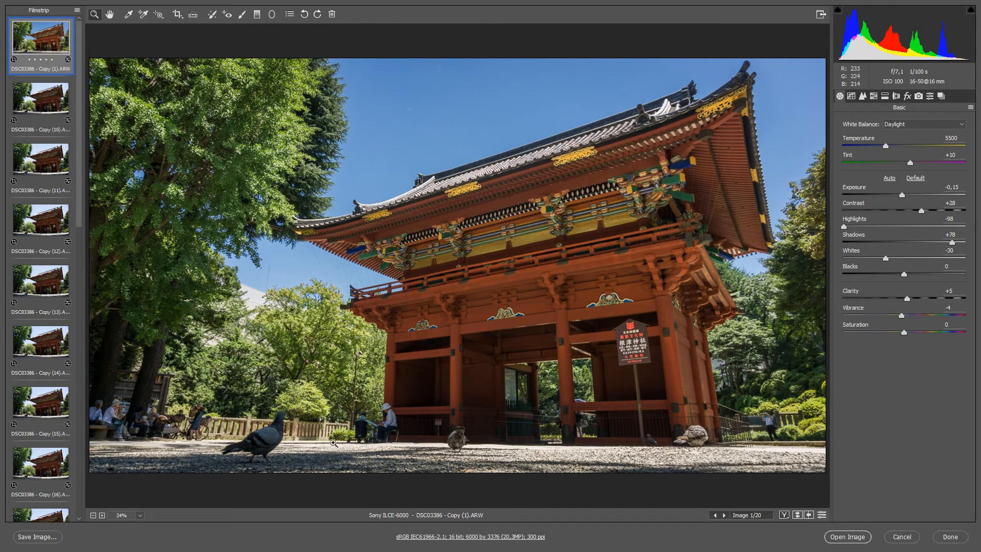
Try the Adjustment Brush at size 17 over the tree foliage and sky, with a Feather of 20 and one of 89
click(228, 15)
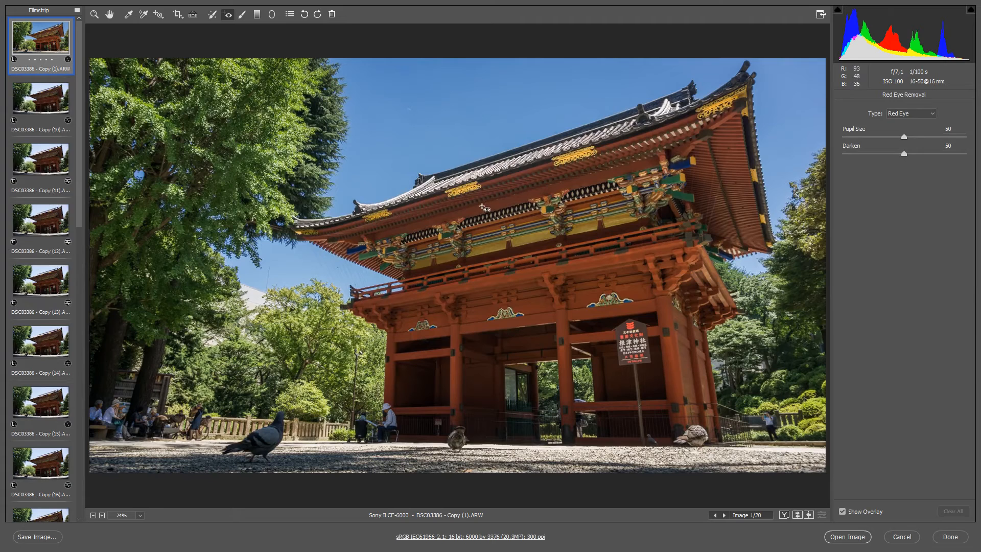
click(242, 14)
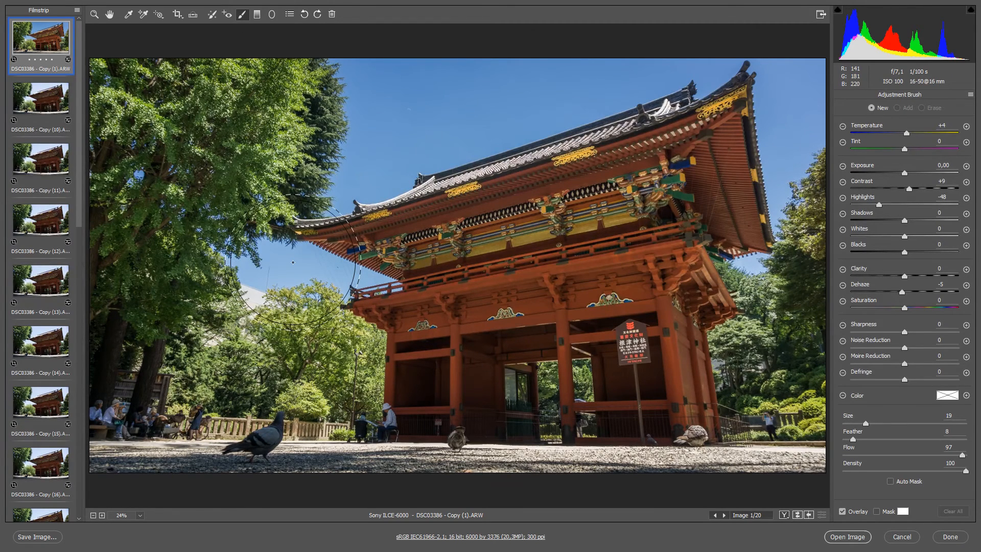
mouse_move(868, 421)
mouse_down()
mouse_move(856, 422)
mouse_move(933, 424)
mouse_move(853, 421)
mouse_up()
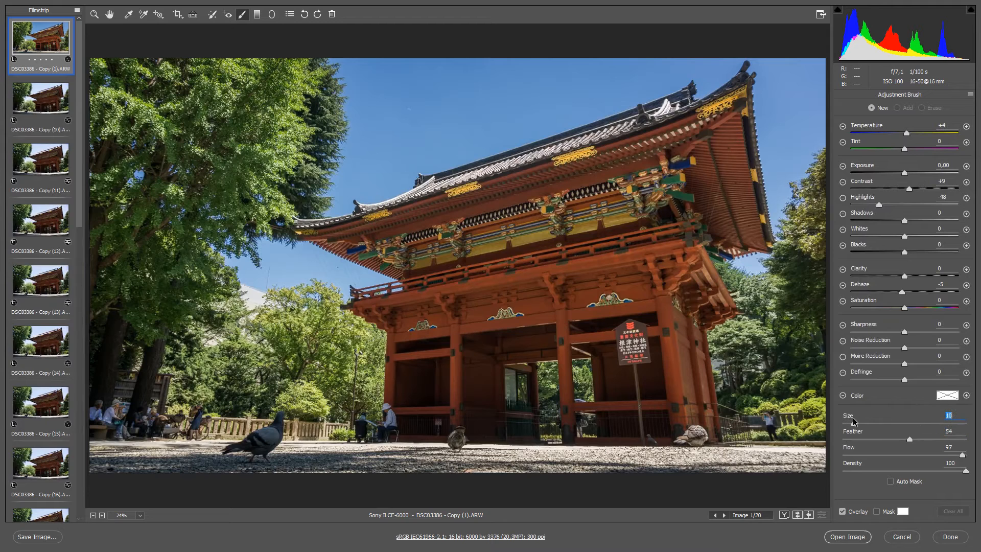
drag(910, 439, 906, 439)
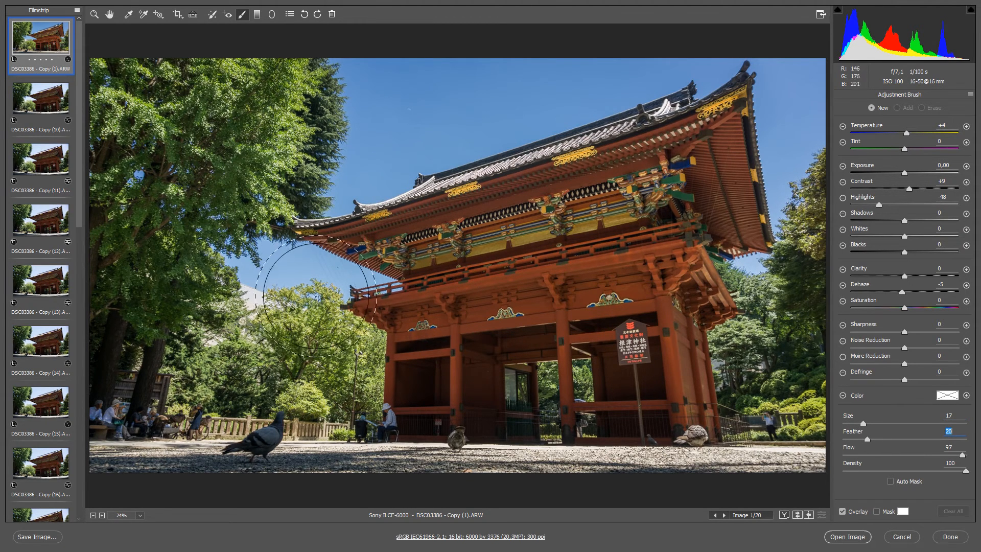
mouse_move(320, 299)
mouse_down()
mouse_move(301, 319)
mouse_move(317, 302)
mouse_move(281, 204)
mouse_move(244, 146)
mouse_move(251, 289)
mouse_move(242, 302)
mouse_move(255, 310)
mouse_up()
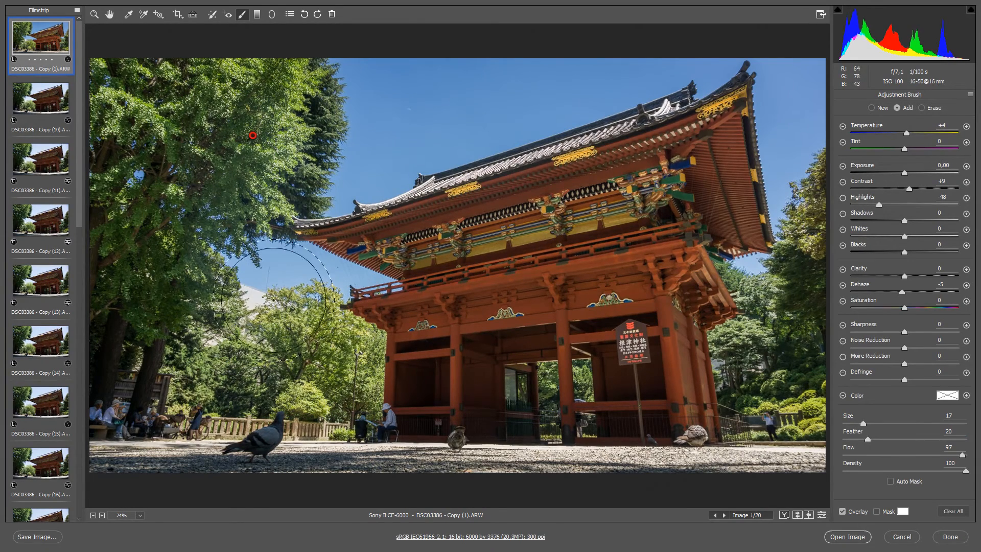
drag(867, 439, 953, 440)
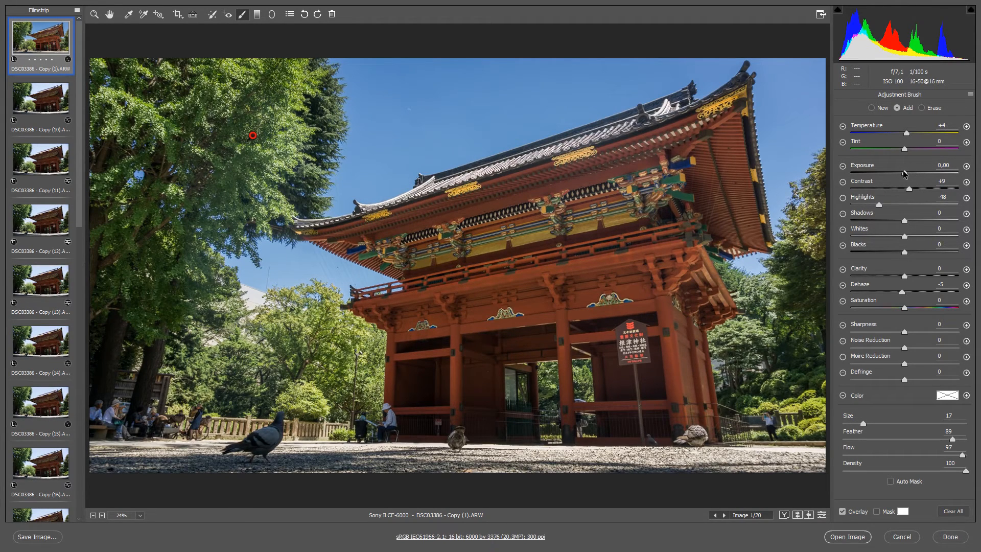
Try Exposure +0.55, Highlights -36 and Temperature +10 on the brushed area, and delete the brush adjustment
mouse_move(906, 175)
mouse_down()
mouse_move(879, 175)
mouse_move(931, 177)
mouse_move(914, 177)
mouse_up()
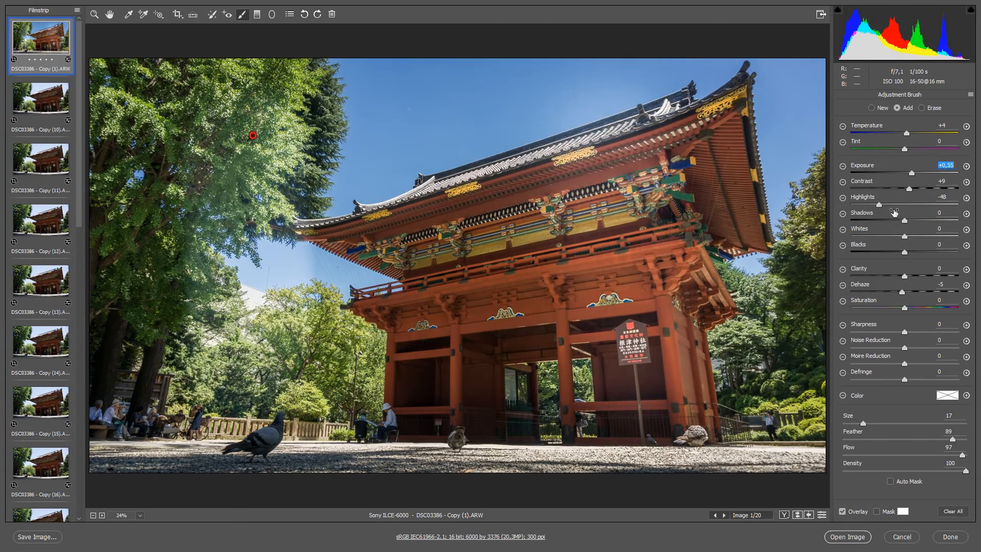
click(883, 205)
mouse_move(883, 205)
mouse_down()
mouse_move(913, 206)
mouse_move(887, 206)
mouse_up()
mouse_move(907, 133)
mouse_down()
mouse_move(883, 146)
mouse_move(910, 138)
mouse_up()
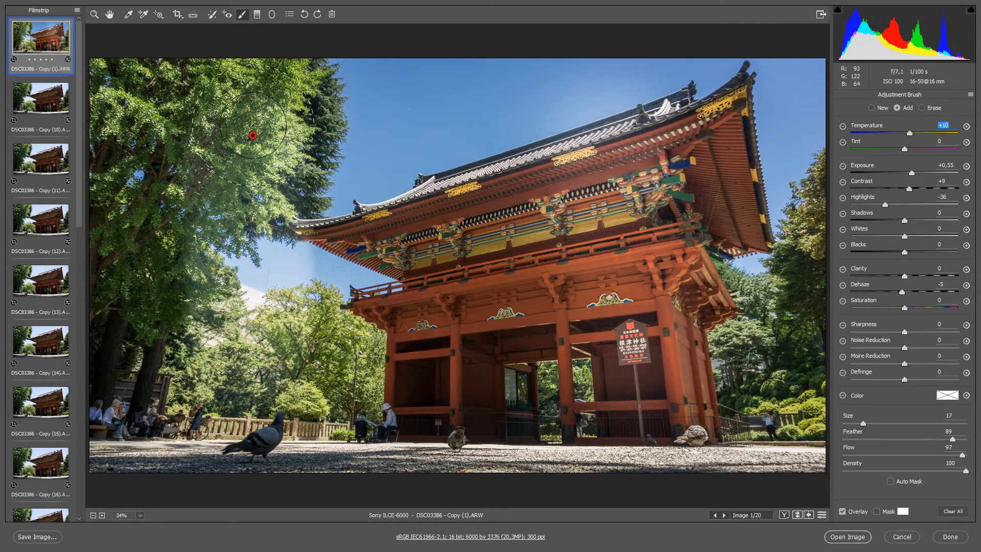
right_click(253, 137)
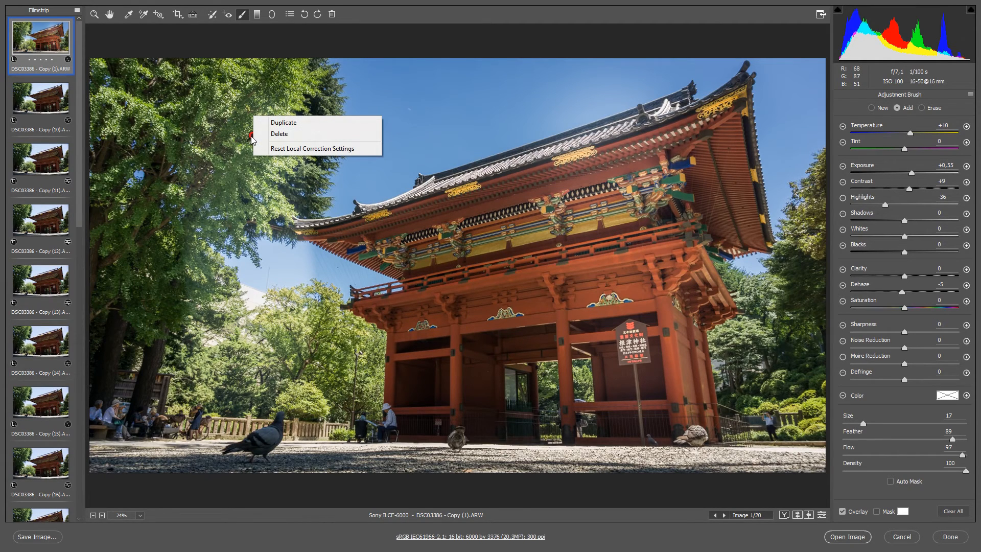
click(285, 134)
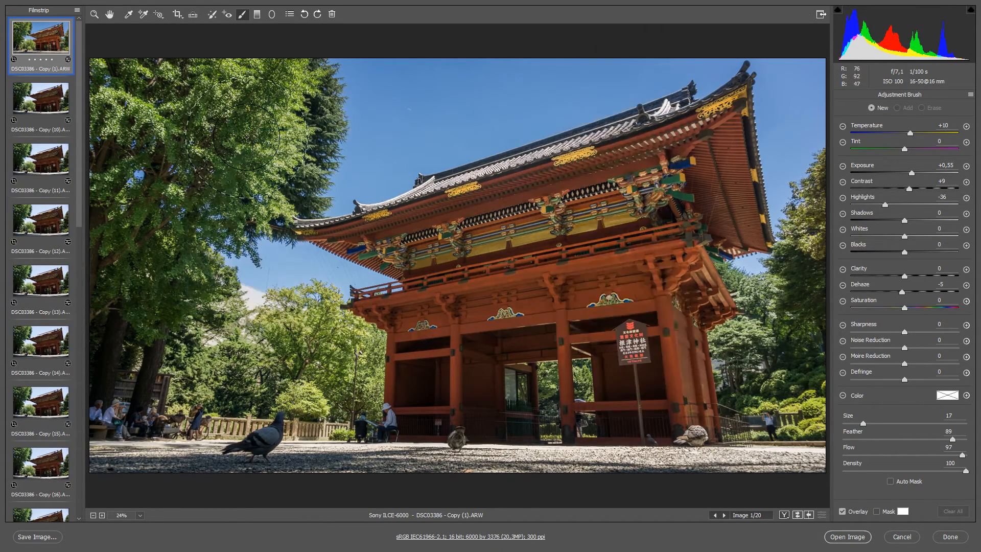
Add a Graduated Filter running from the upper sky down to the middle of the temple gate, and adjust its position and angle
click(258, 15)
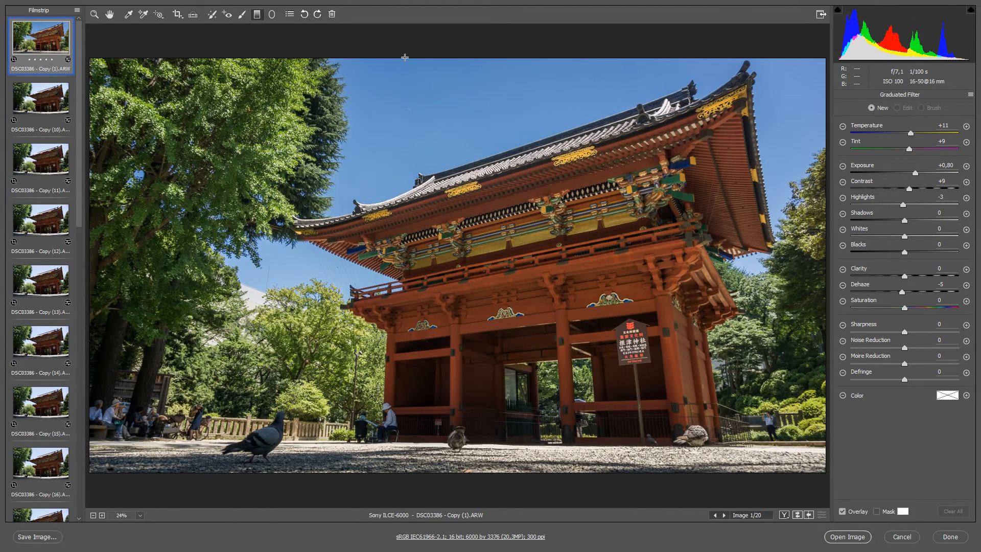
drag(405, 57, 423, 291)
drag(405, 58, 408, 101)
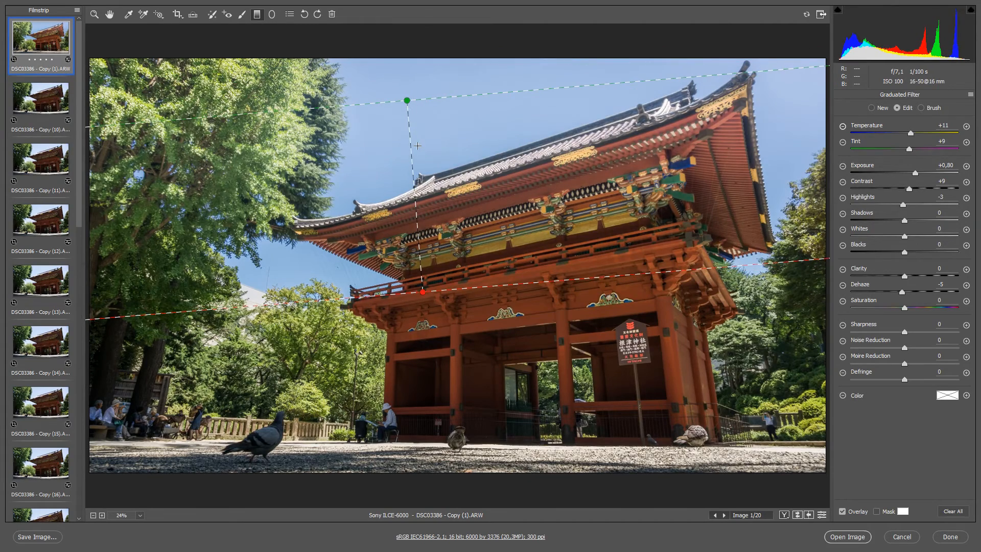
drag(411, 147, 411, 169)
drag(407, 125, 398, 109)
Reset the sky filter's Temperature, Tint, Exposure, Contrast, Highlights and Dehaze to 0
click(943, 125)
text(0)
click(945, 142)
text(0)
click(947, 166)
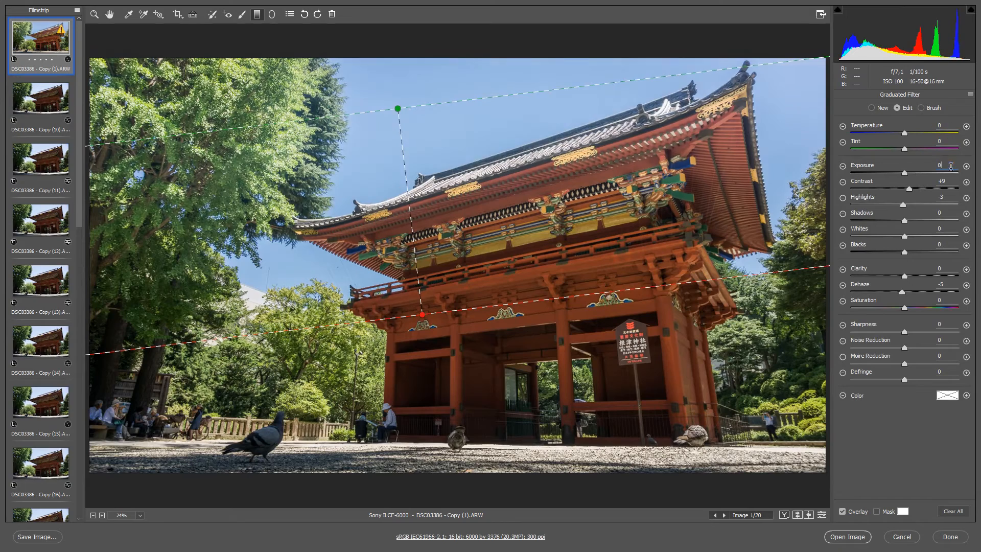
text(0)
click(946, 182)
text(0)
click(944, 198)
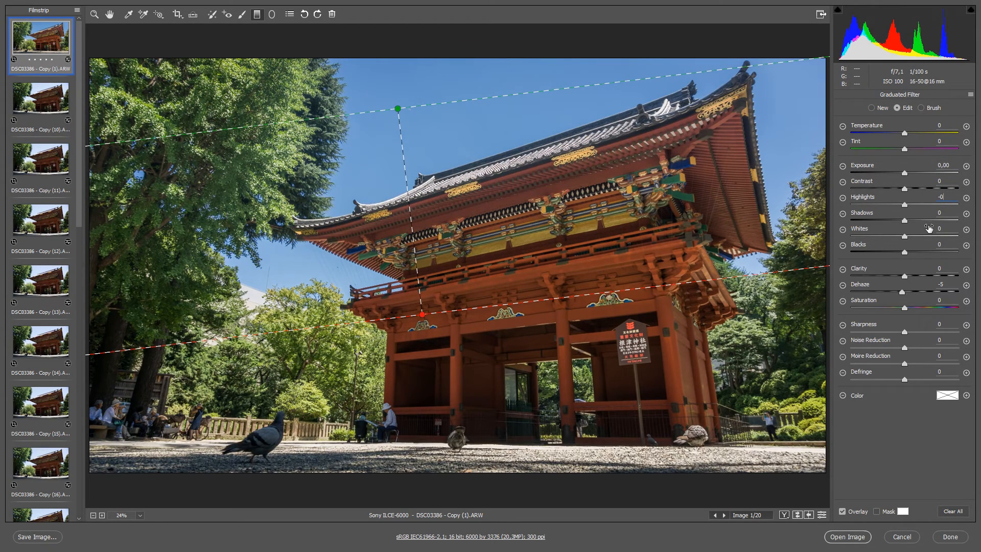
click(947, 284)
text(0)
Set the sky filter to Exposure -0.30, Highlights -7 and Temperature -2, and tilt its lower edge along the gate's balcony
click(904, 174)
drag(905, 174, 902, 173)
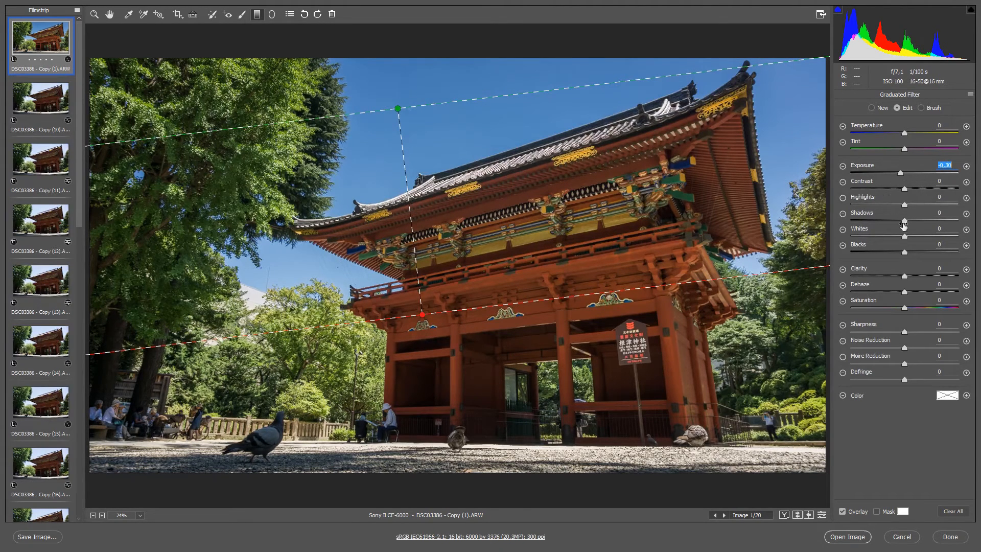
drag(904, 204, 903, 205)
drag(905, 134, 903, 134)
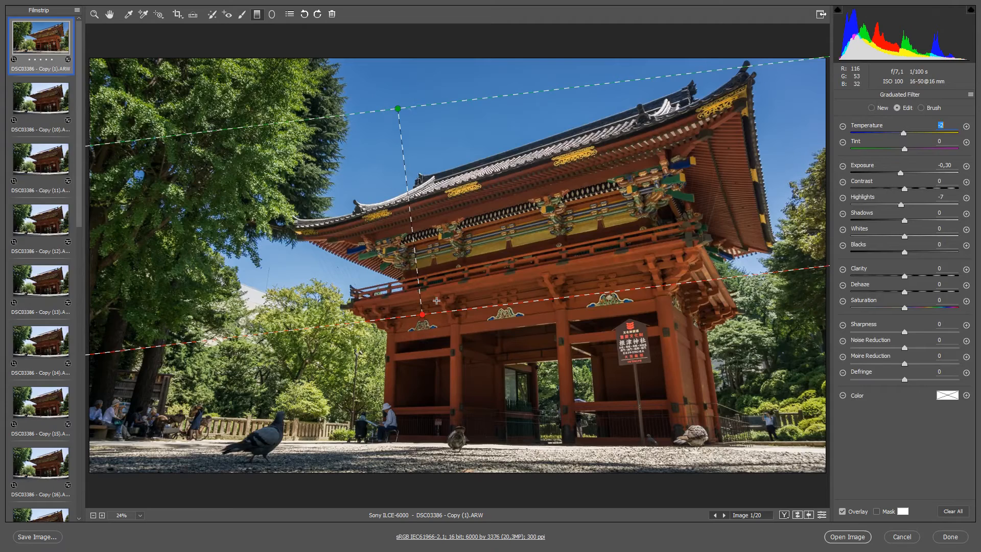
drag(423, 316, 443, 290)
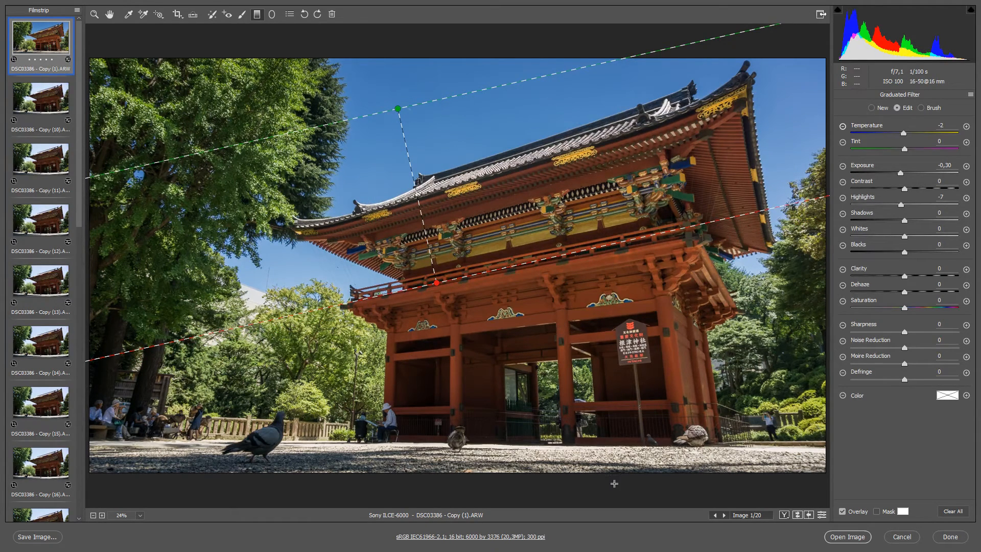
Add a second Graduated Filter rising from below the gravel ground to just above the base of the gate, nearly level
drag(551, 501, 534, 364)
drag(541, 412, 539, 391)
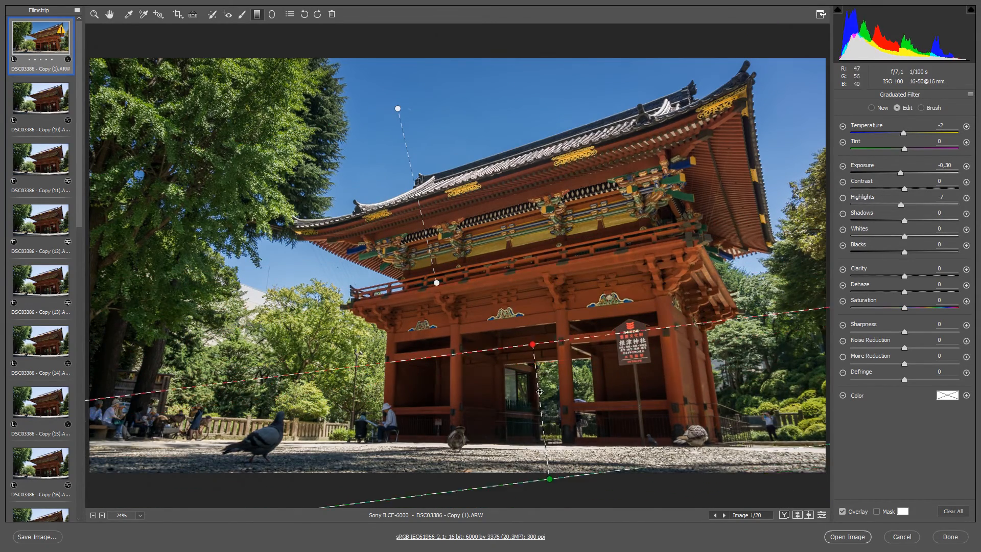
drag(533, 347, 548, 409)
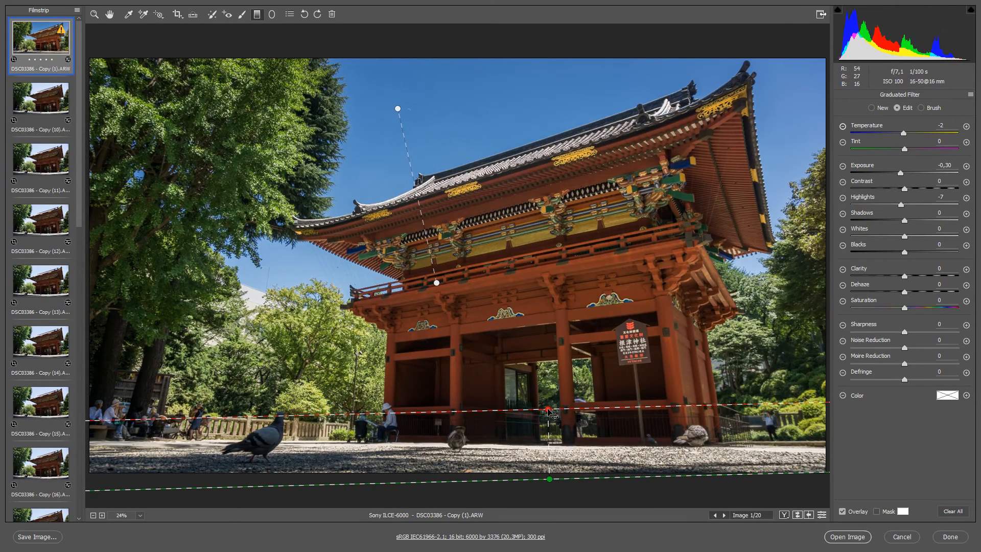
Set the ground filter to Temperature +3, Tint +3, Exposure 0 and Highlights -88, and return to the Basic adjustments
drag(903, 133, 916, 134)
drag(905, 150, 906, 149)
drag(956, 167, 941, 199)
text(00)
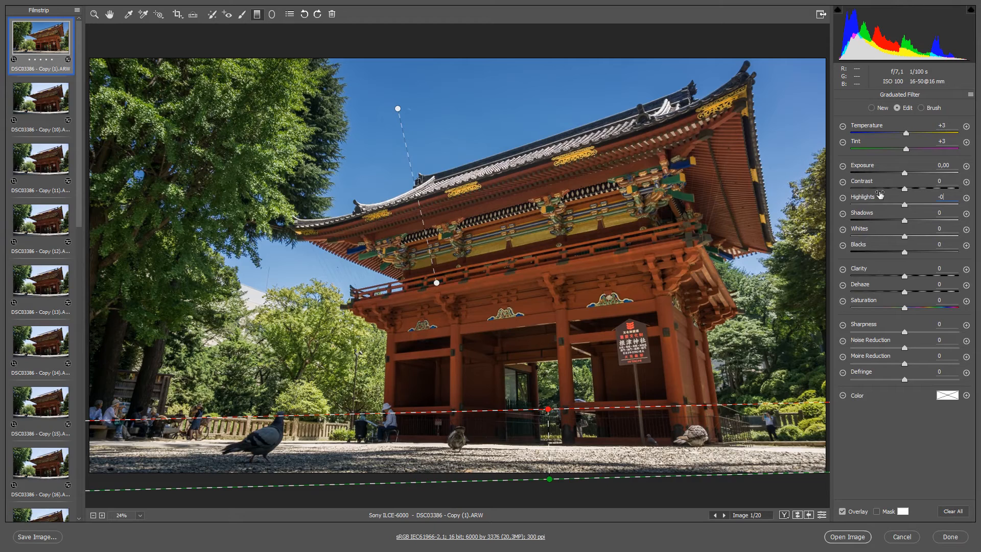
drag(904, 206, 868, 214)
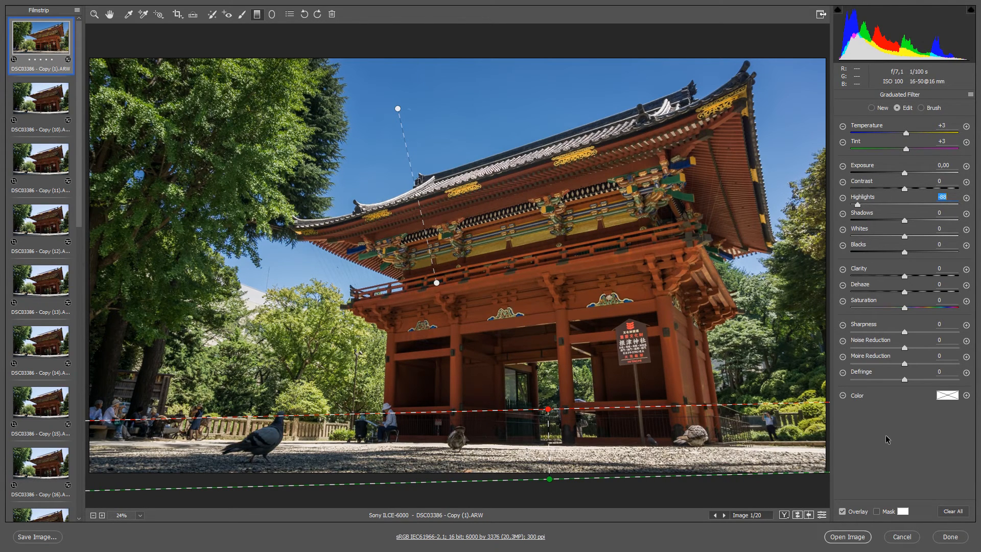
click(110, 15)
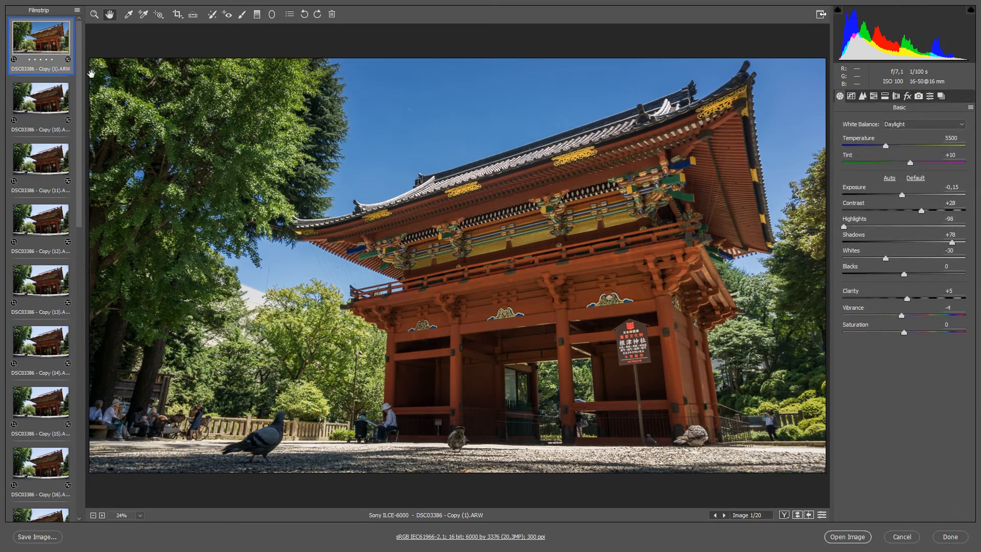
Compare the photo before and after editing in the side-by-side, split and stacked views, and return to the single view
click(784, 515)
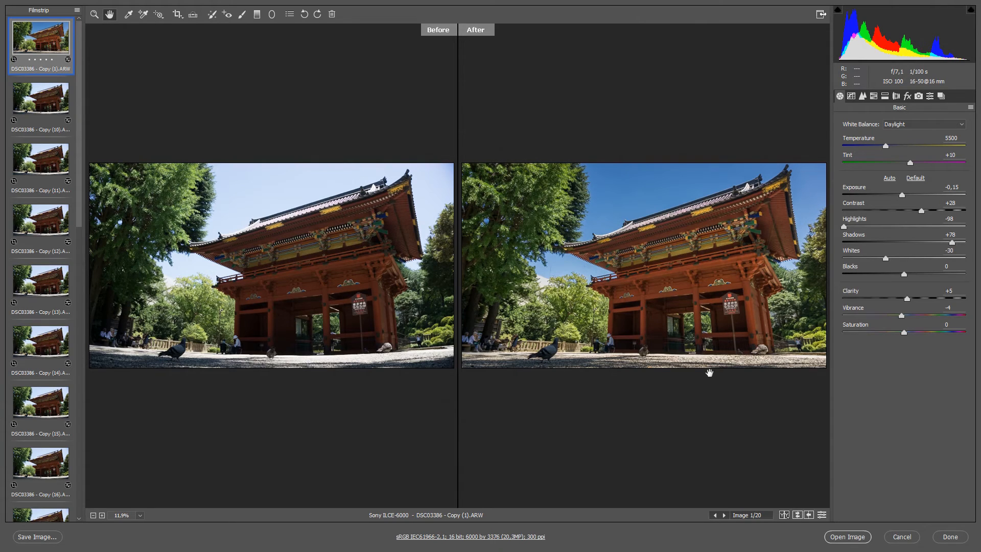
click(784, 515)
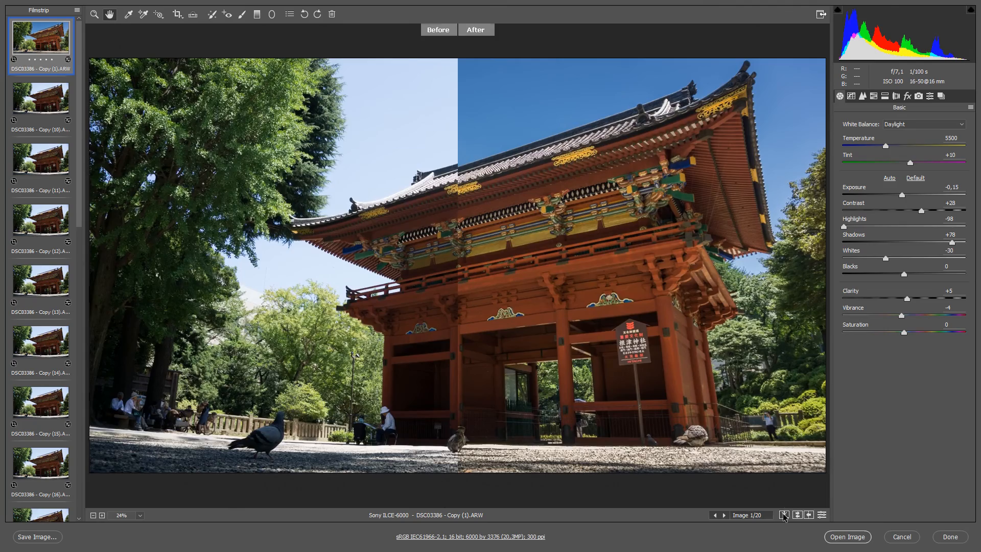
click(784, 515)
click(784, 515)
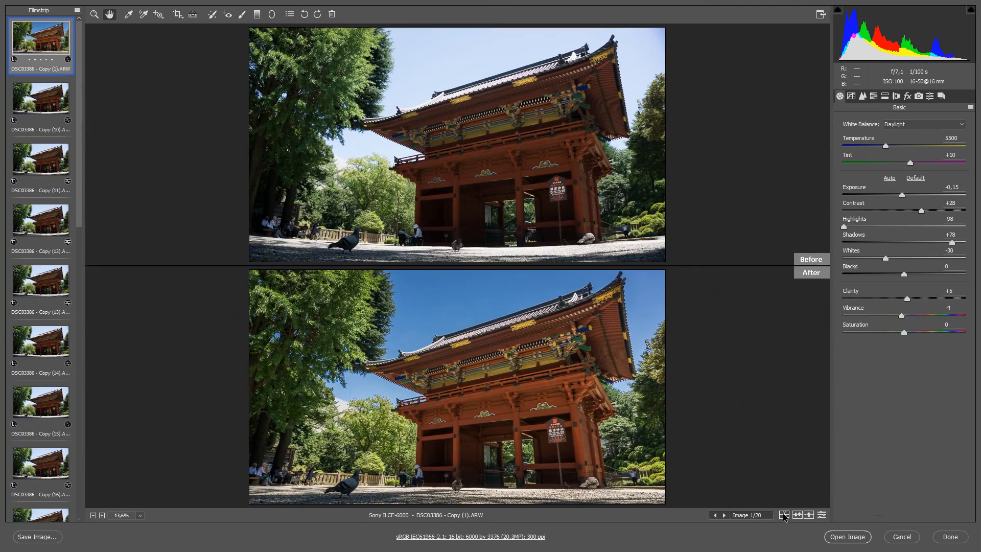
click(783, 515)
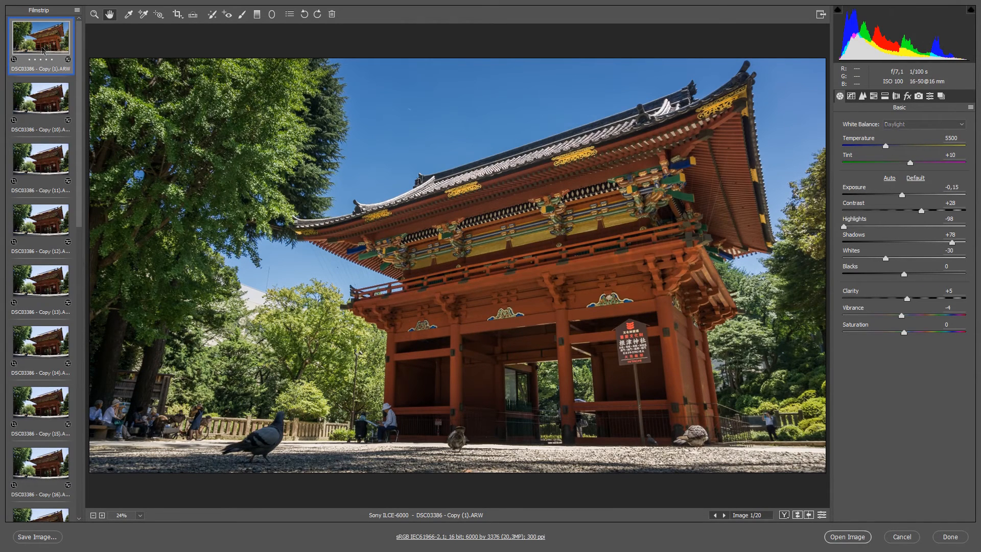
Select all photos in the filmstrip and synchronize every setting across them, including Crop, Spot Removal and Local Adjustments
key(ctrl+a)
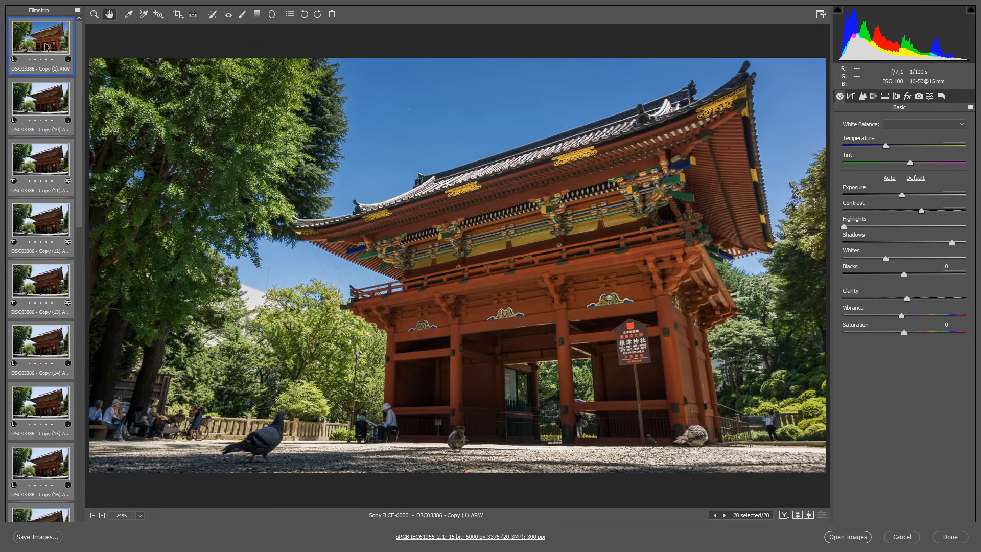
click(78, 10)
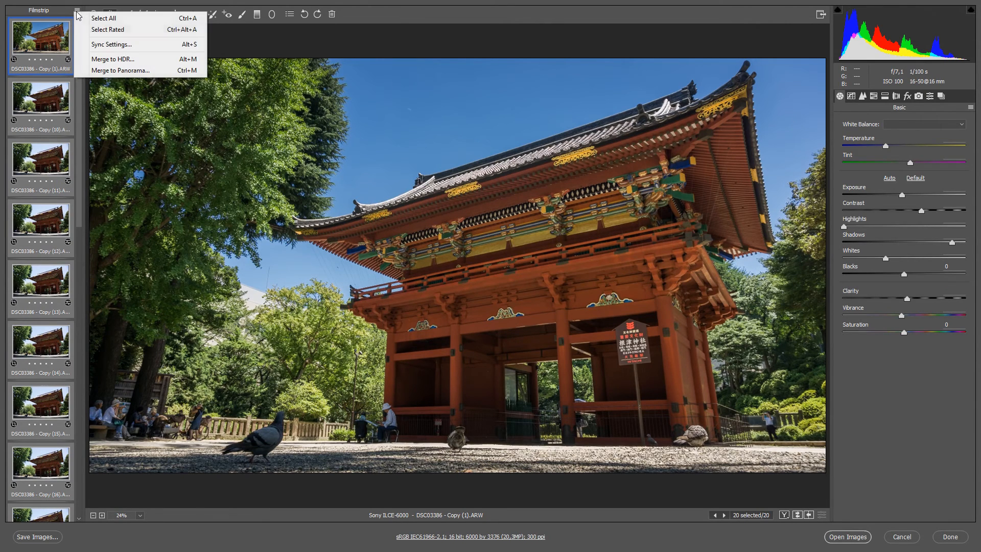
click(109, 47)
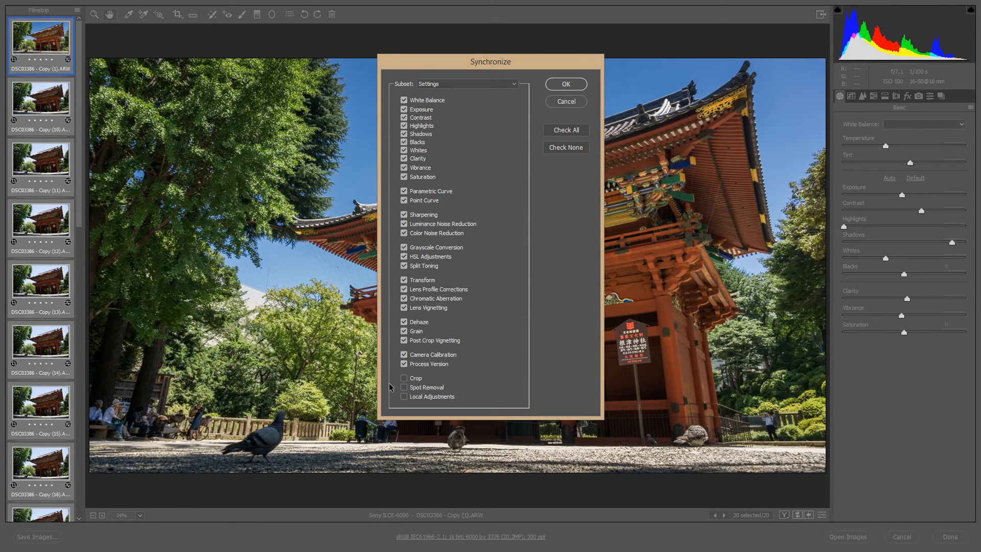
click(403, 379)
click(405, 387)
click(404, 397)
click(570, 85)
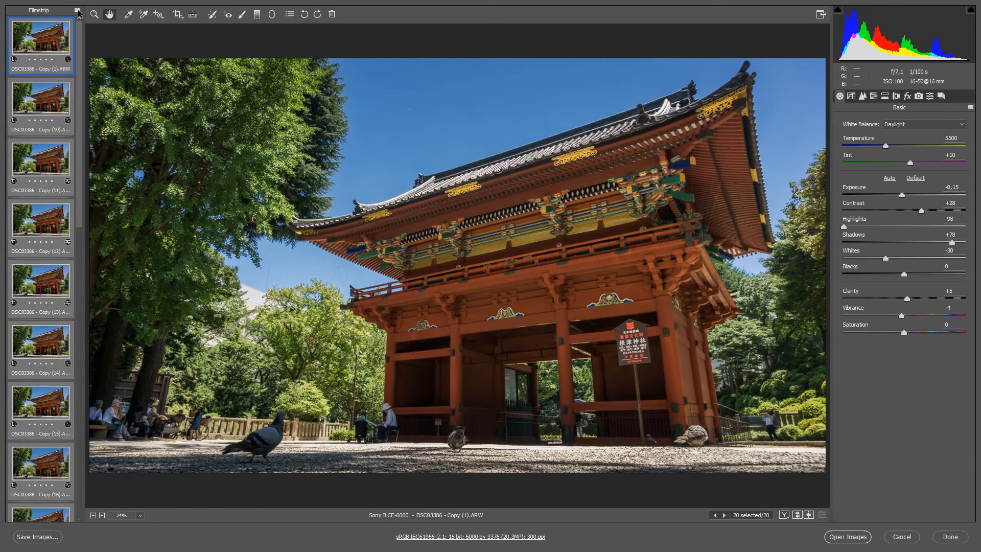
Save all selected photos as TIFF files in the same location, at 8 Bits/Channel and resized to fit 3840 by 2160 pixels
click(42, 538)
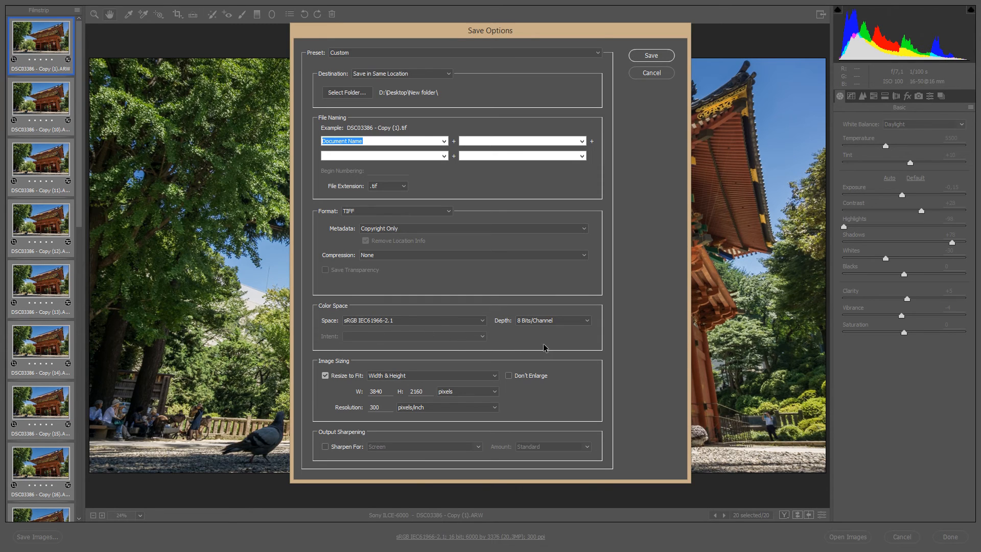
click(586, 322)
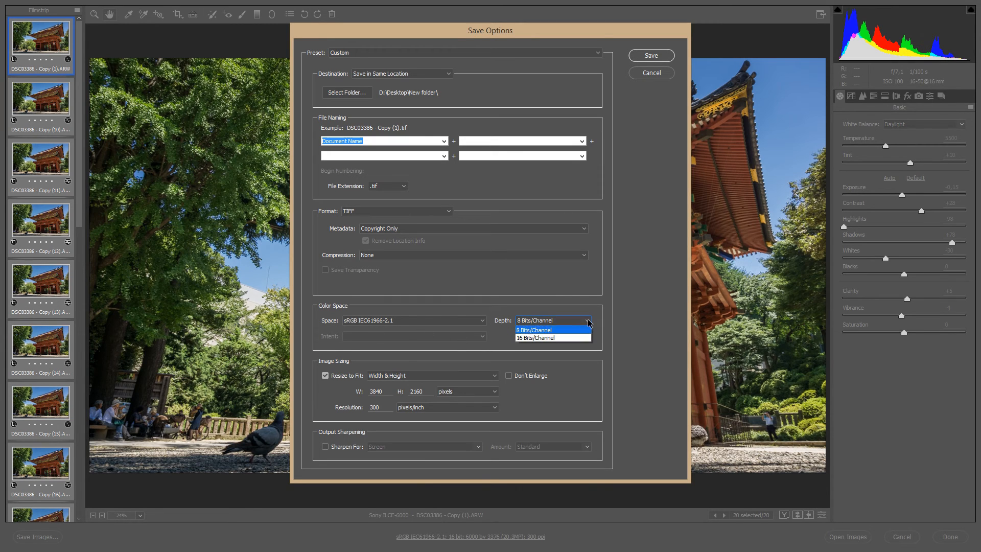
click(539, 332)
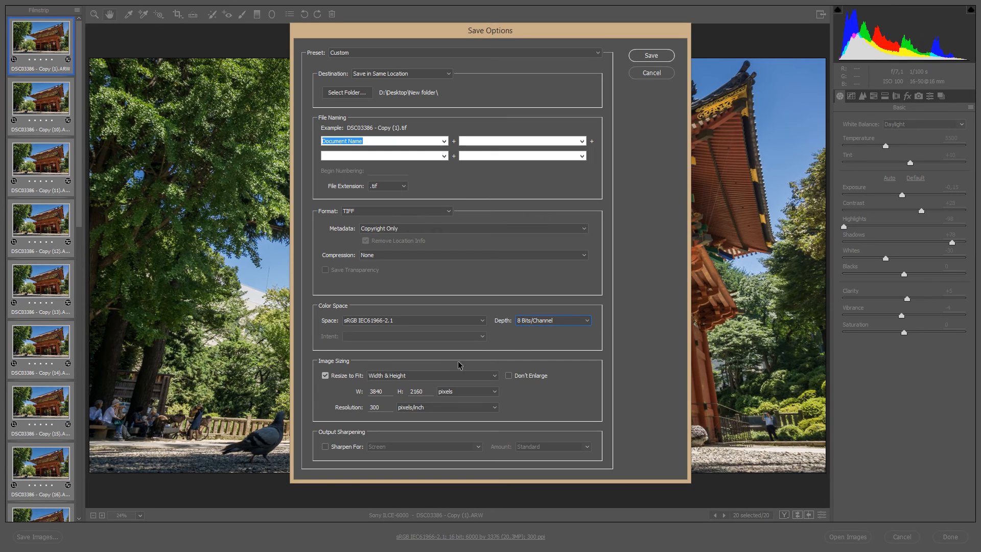
click(325, 376)
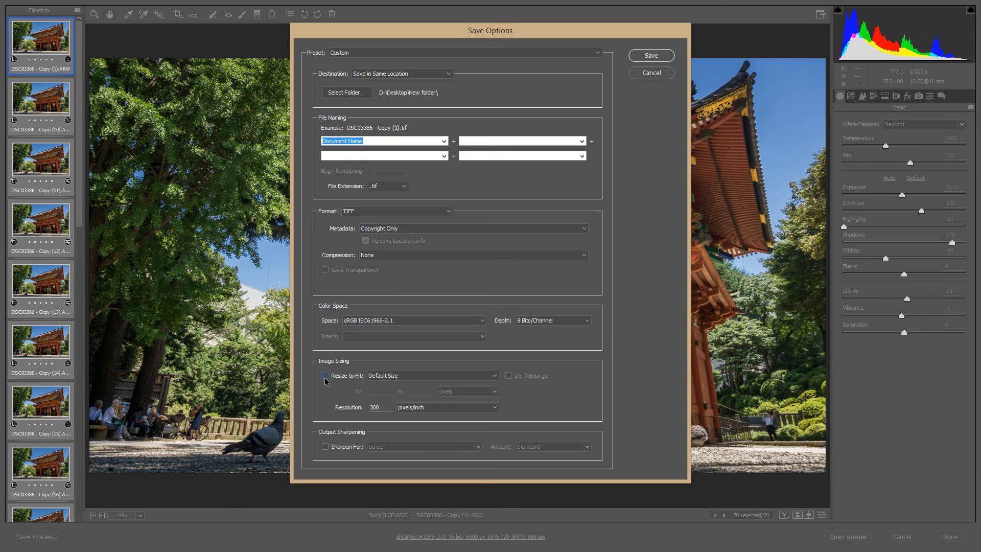
click(325, 377)
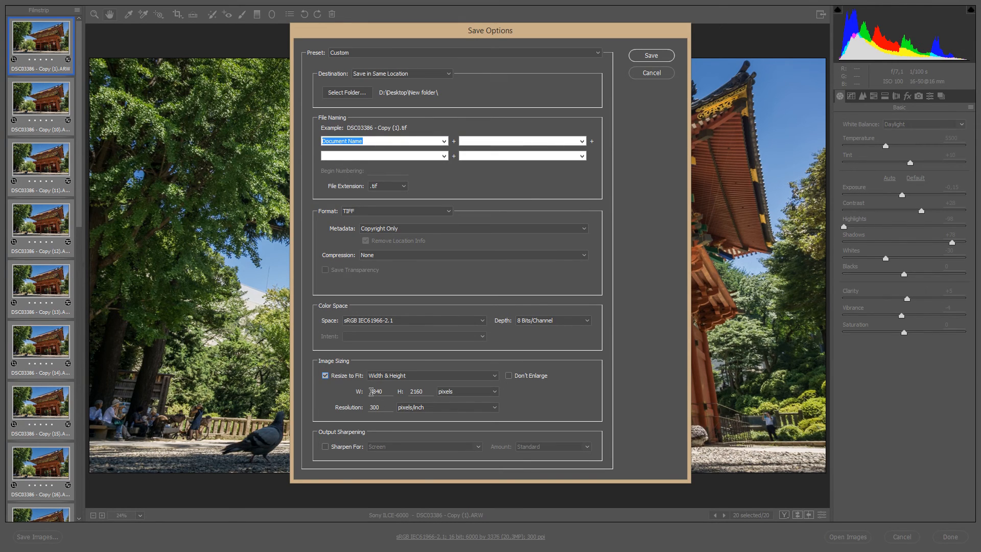
click(425, 392)
drag(412, 392, 425, 392)
click(428, 392)
click(652, 56)
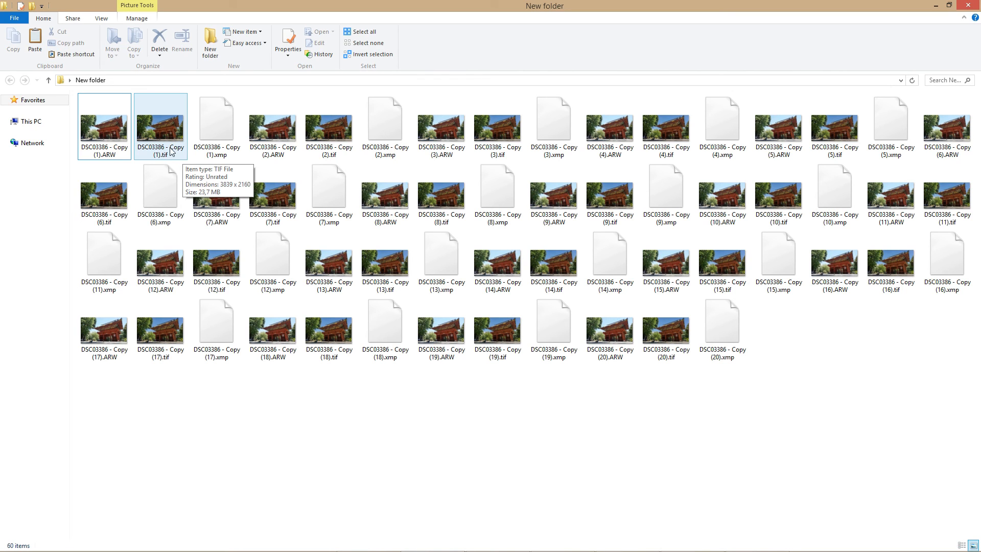
In File Explorer, sort the files in New folder by type
click(228, 122)
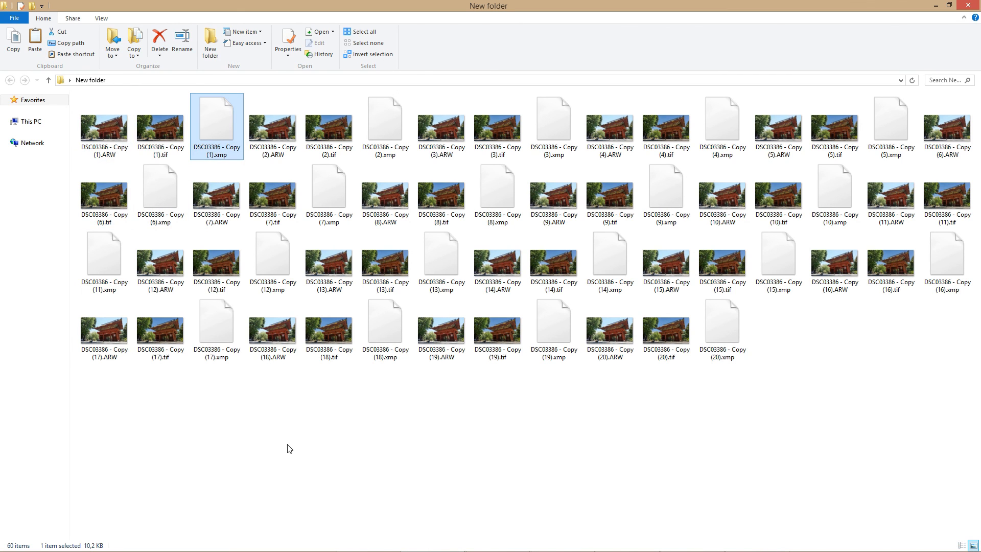
click(272, 404)
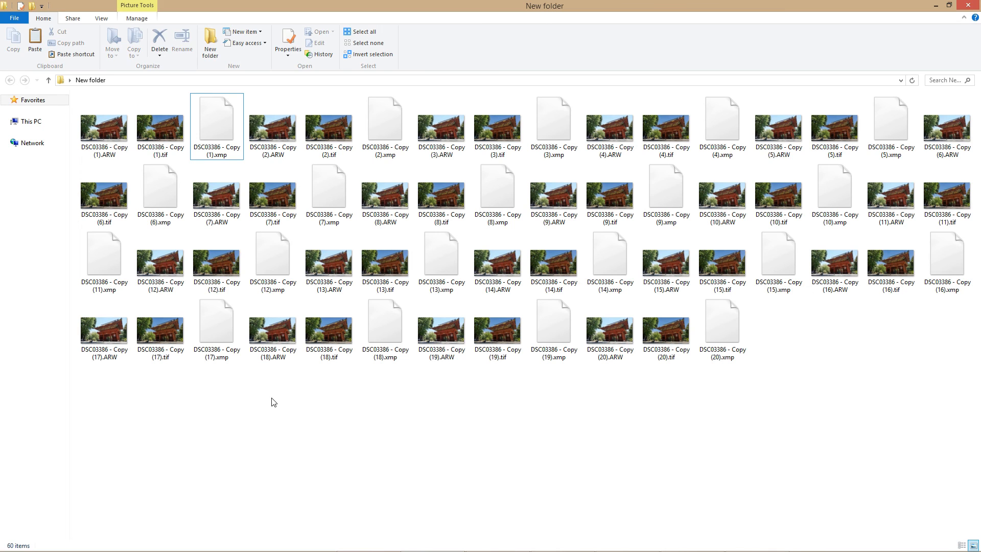
right_click(271, 398)
mouse_move(386, 414)
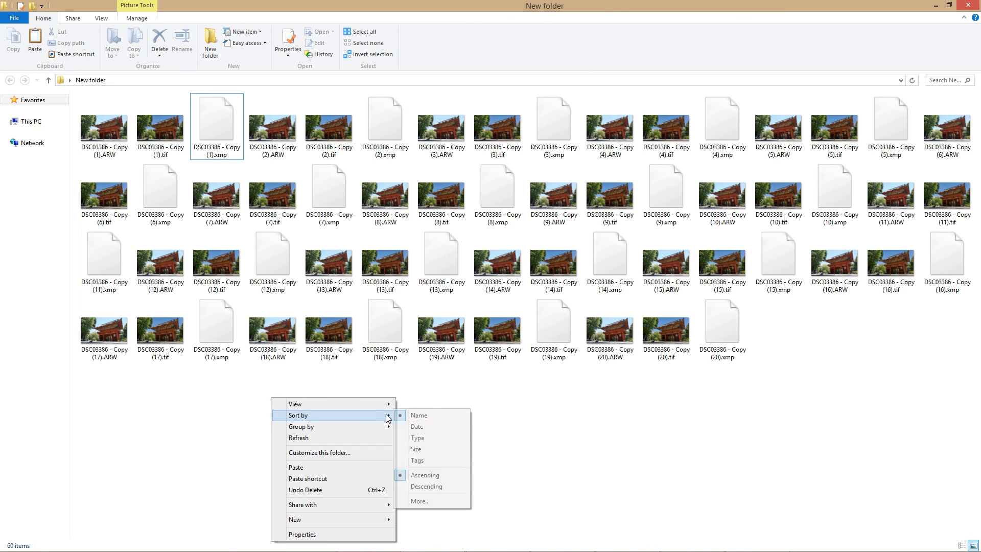
click(423, 437)
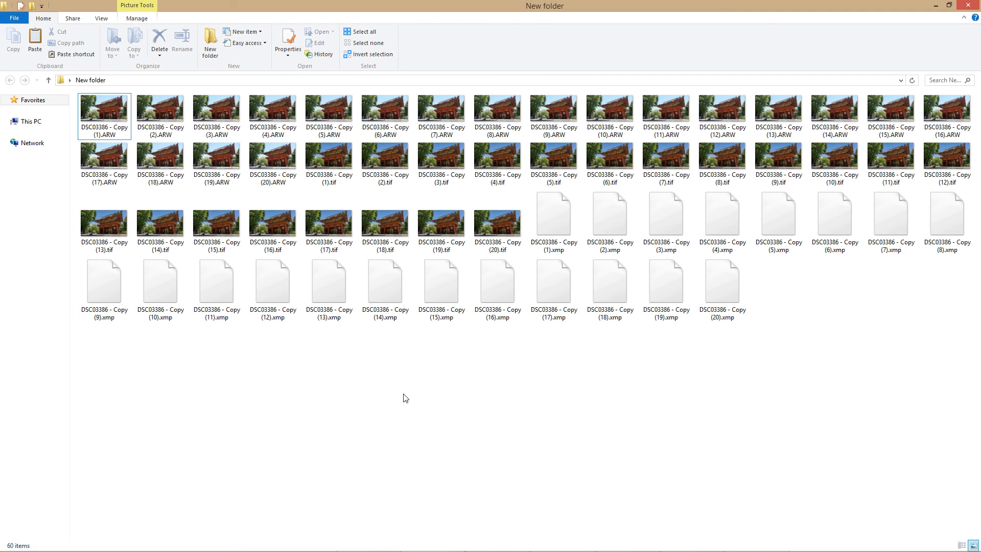
Select the exported TIF files from copy (1) through copy (20) to review them, and clear the selection
click(333, 162)
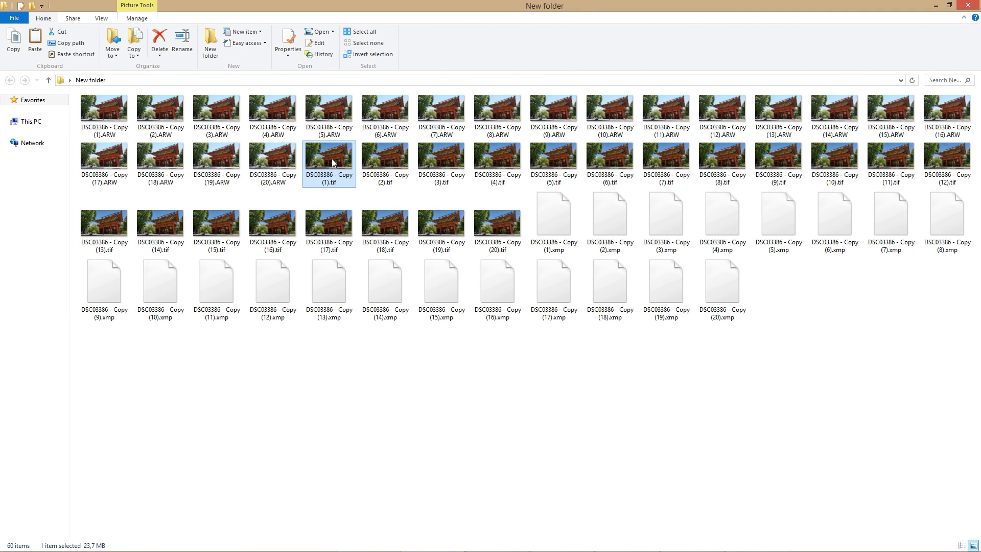
shift+click(514, 238)
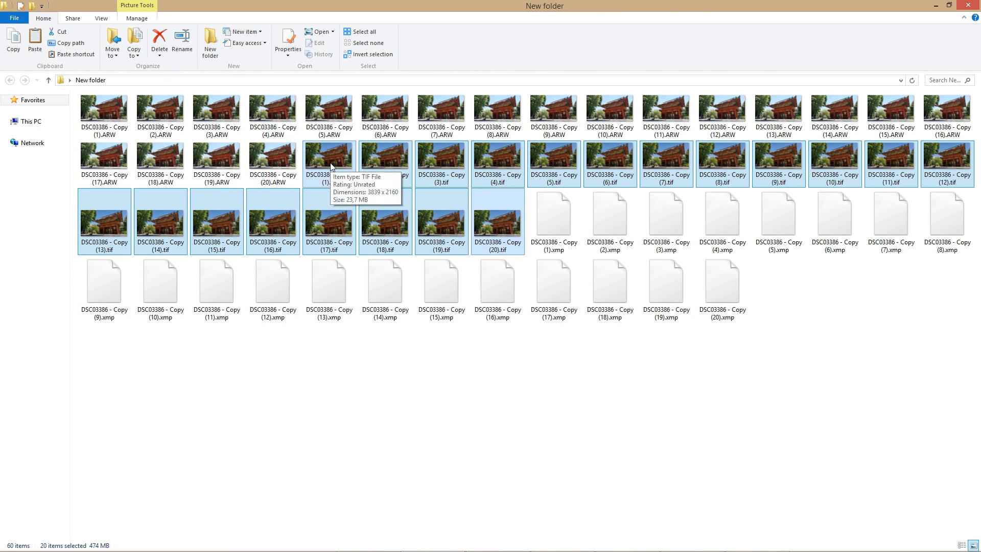
click(426, 392)
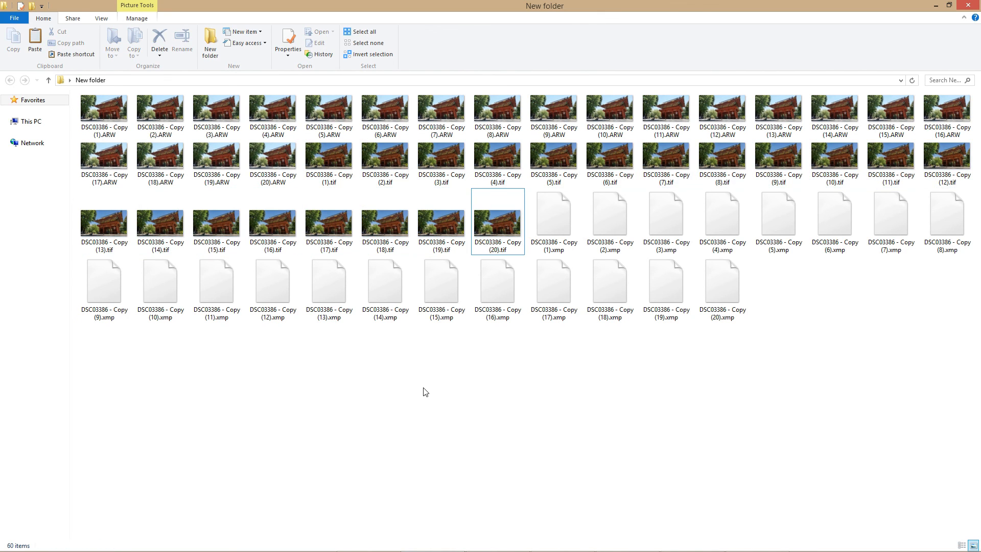